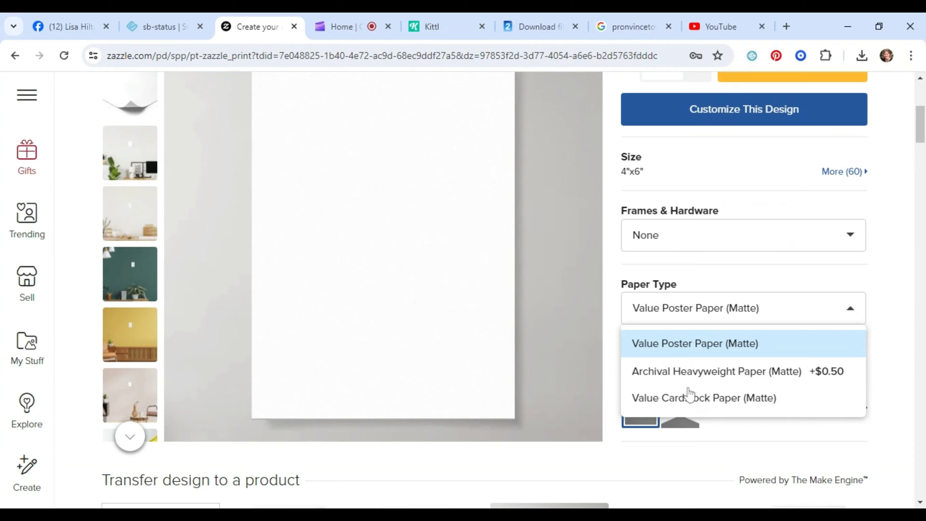
Upload the harbor photo to the blank poster in the design editor, maintaining the selected 4"x6" poster size.
scroll(709, 355, "up", 1)
scroll(708, 352, "up", 1)
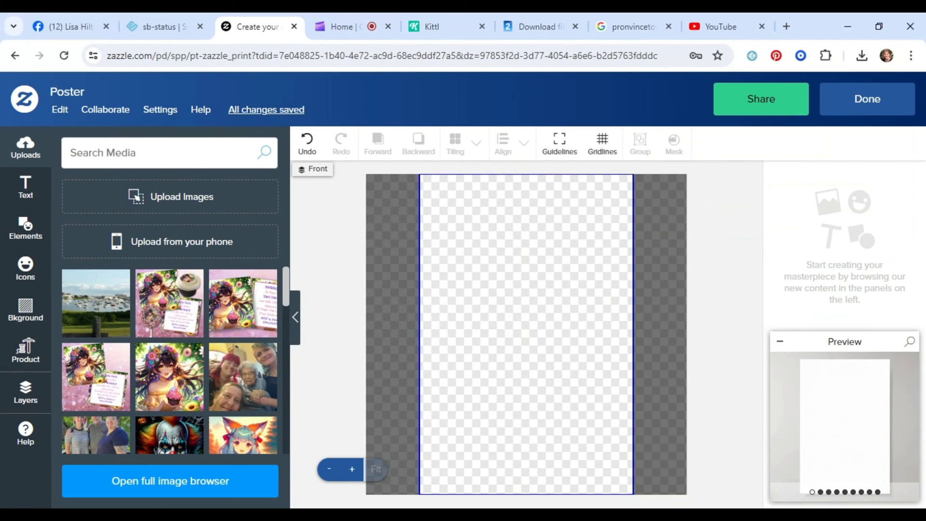
left_click(201, 207)
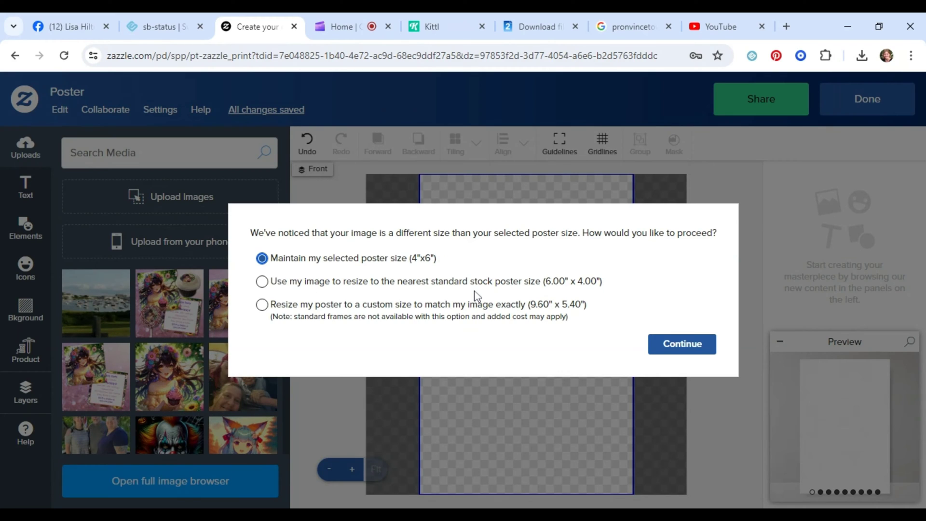
left_click(501, 285)
left_click(368, 318)
left_click(669, 355)
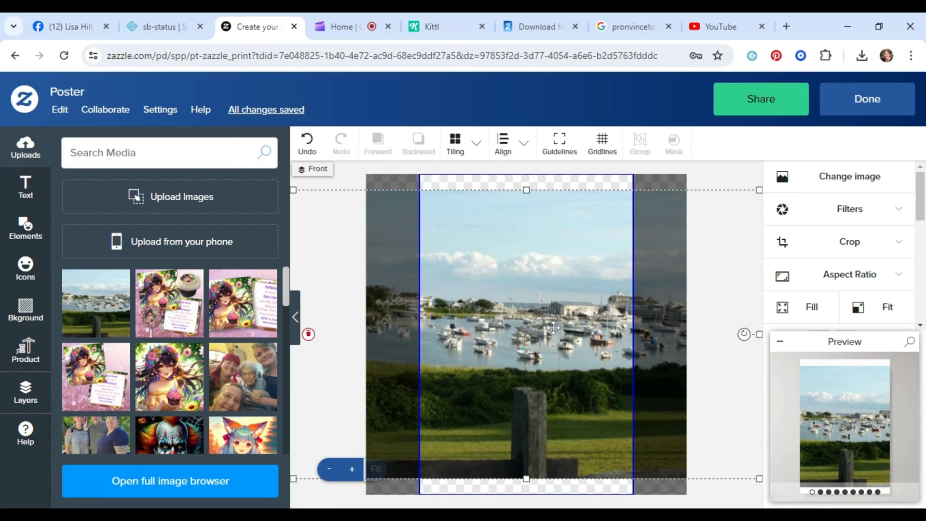
Delete the harbor photo from the poster design.
right_click(553, 328)
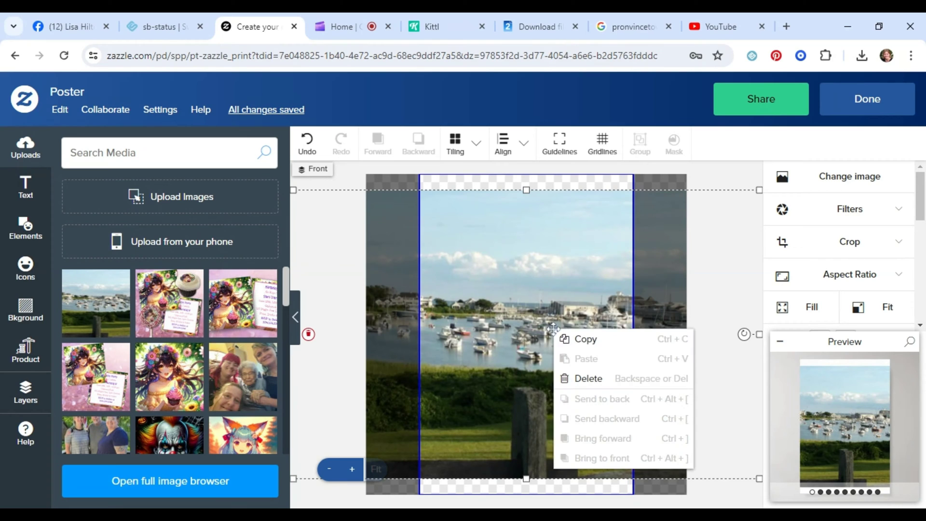
left_click(581, 379)
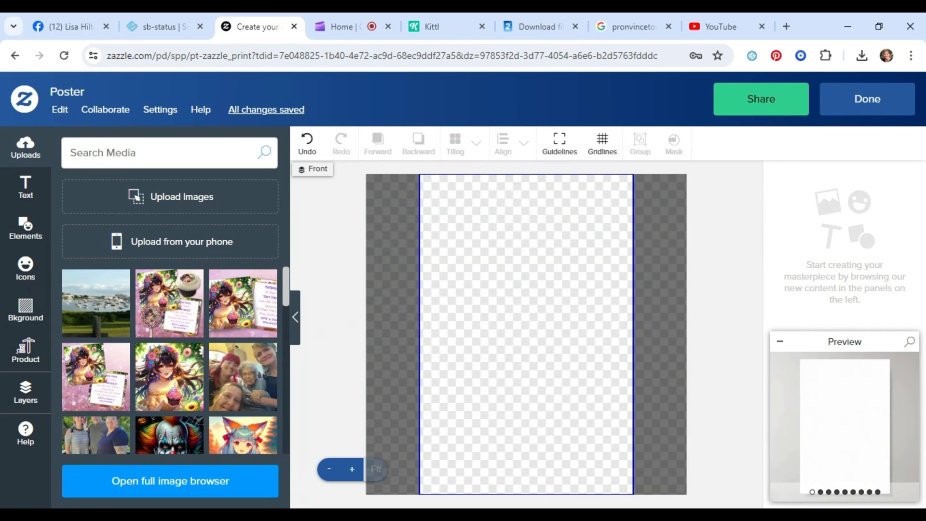
Switch to Img2Go and open its AI Upscale Image tool.
left_click(538, 27)
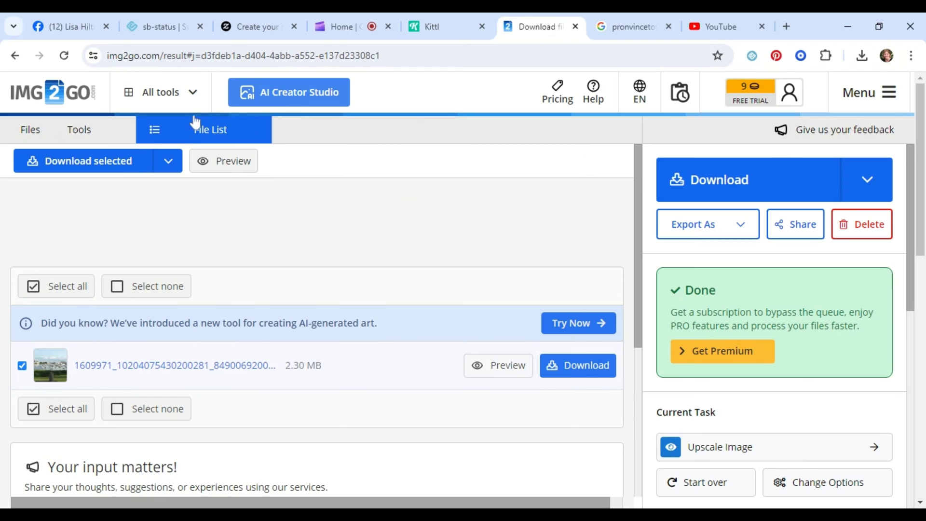
left_click(54, 98)
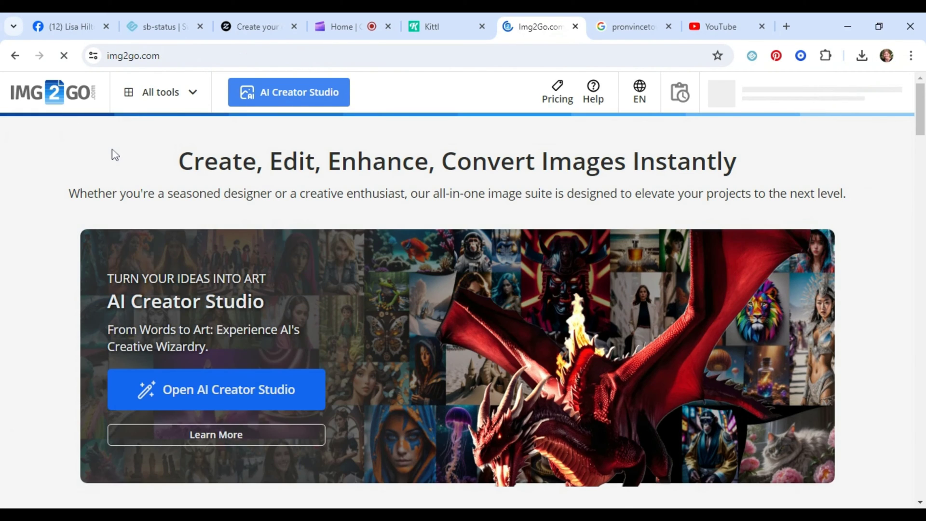
scroll(115, 154, "down", 10)
scroll(144, 227, "down", 5)
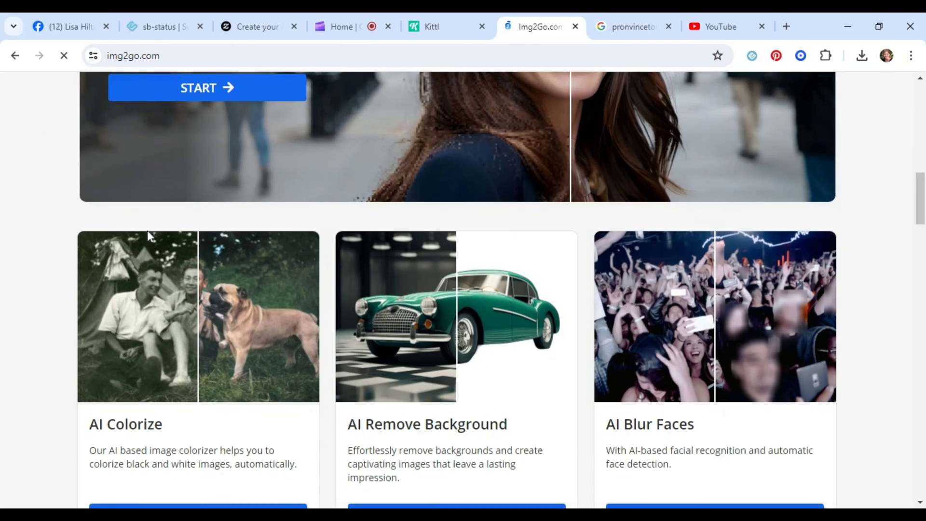
scroll(147, 230, "down", 15)
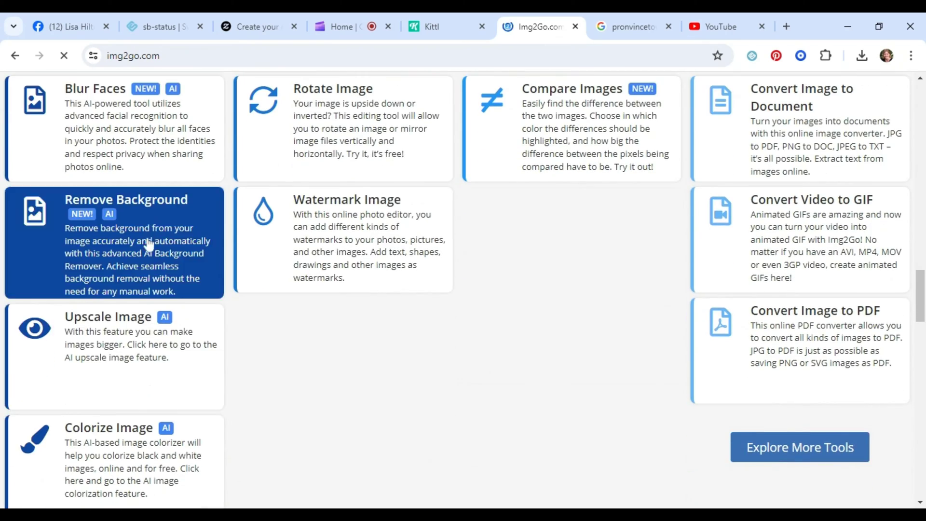
left_click(109, 314)
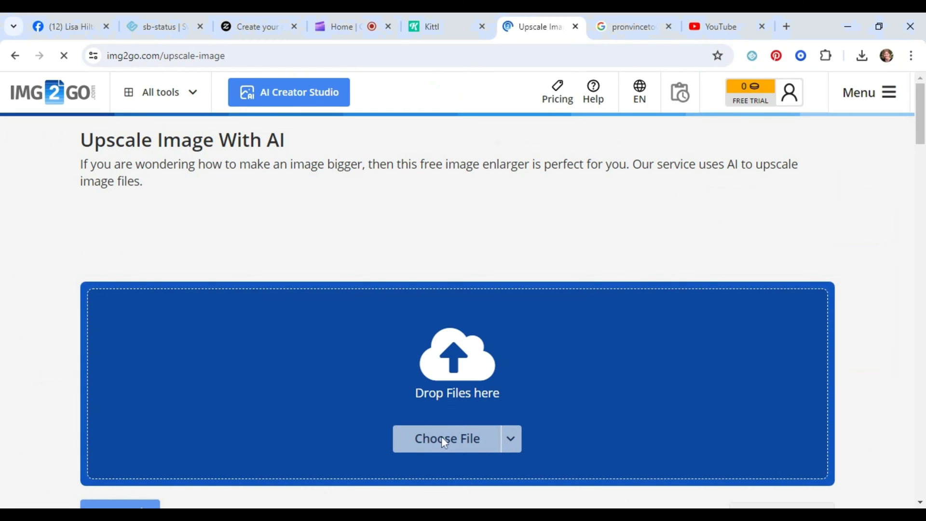
Upload the harbor photo's _out.jpg file, upscale it by 4x, and download the result.
left_click(429, 438)
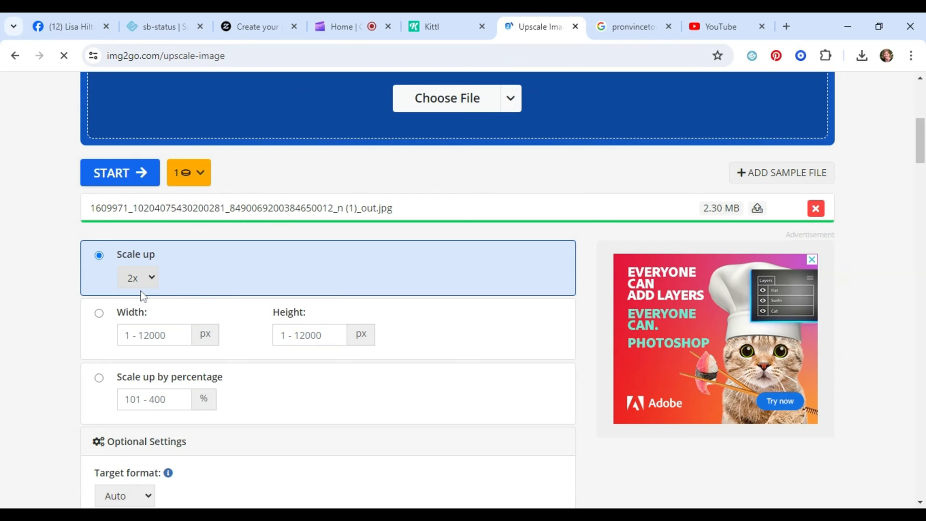
left_click(140, 288)
left_click(135, 312)
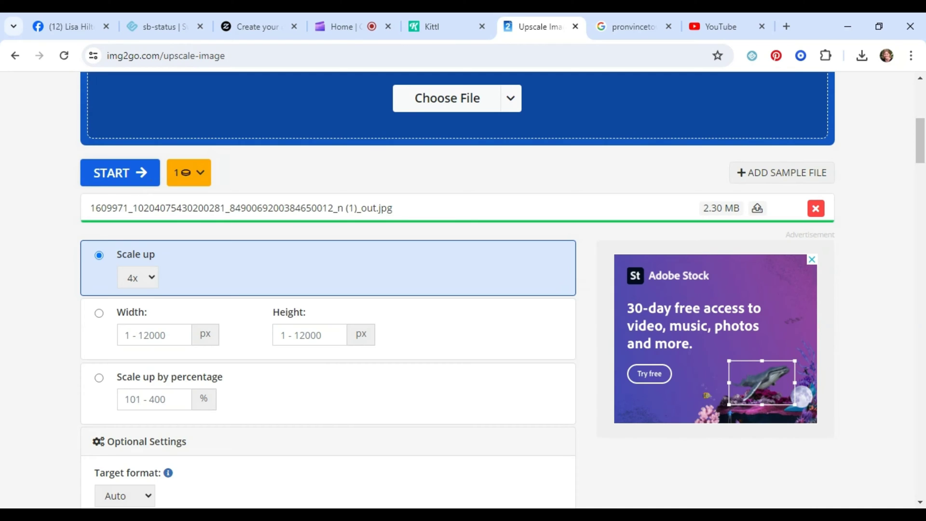
left_click(119, 173)
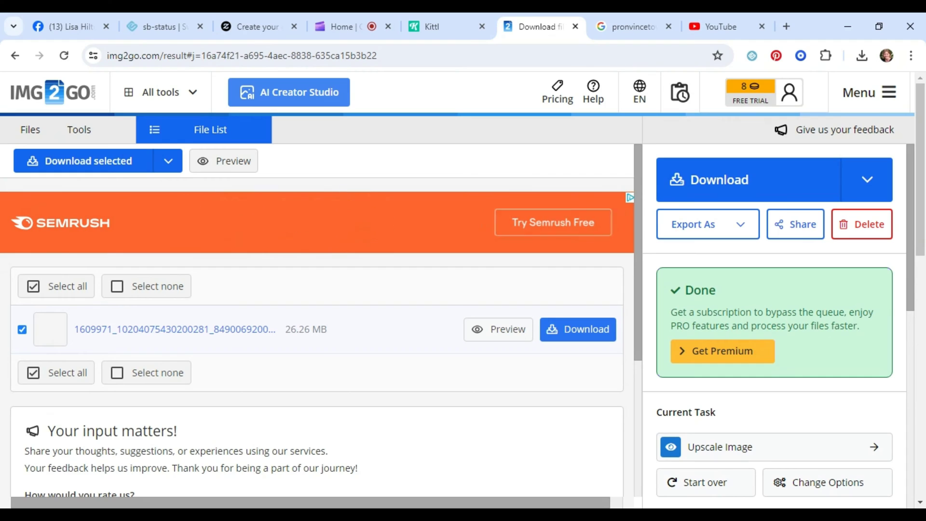
left_click(713, 188)
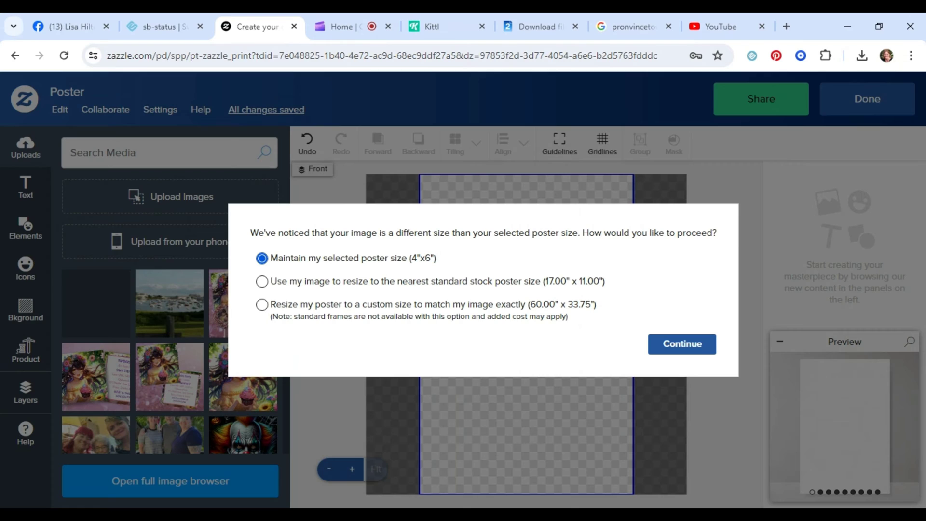
Add the upscaled harbor photo to the Zazzle poster at the selected 4"x6" size and finish editing the design.
left_click(487, 285)
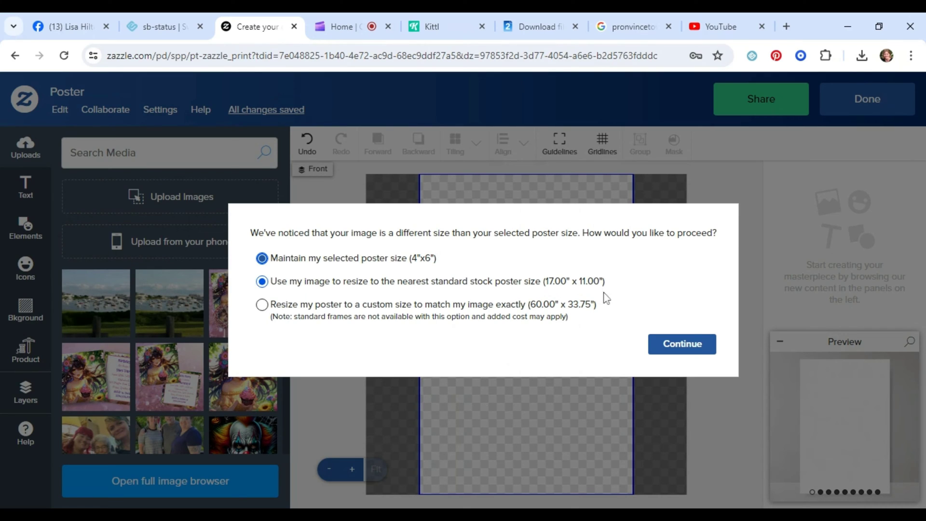
left_click(586, 307)
left_click(656, 343)
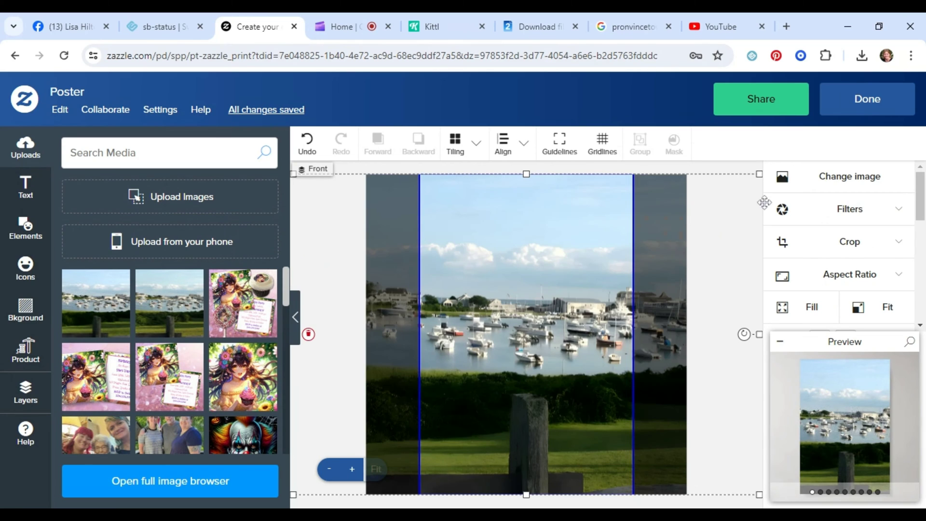
left_click(842, 107)
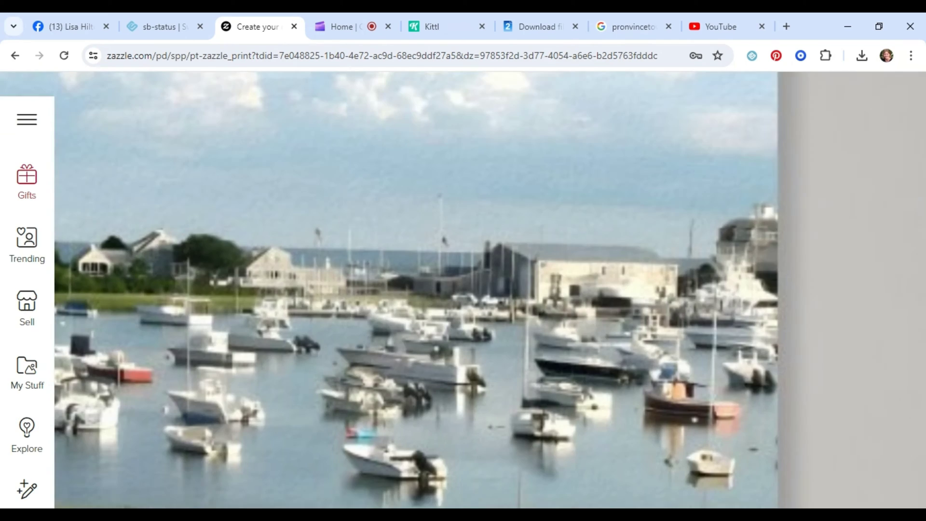
Change the poster to the standard 18"x24" portrait size.
scroll(692, 323, "down", 1)
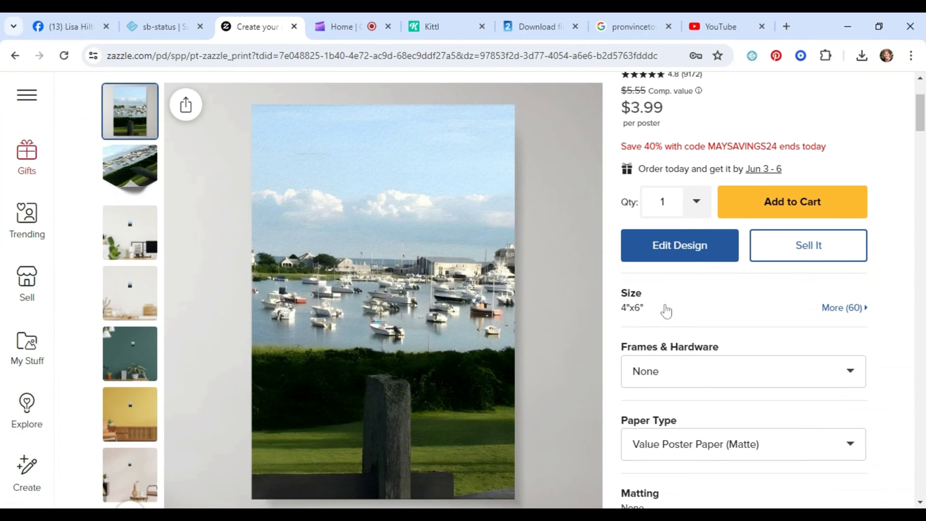
left_click(685, 311)
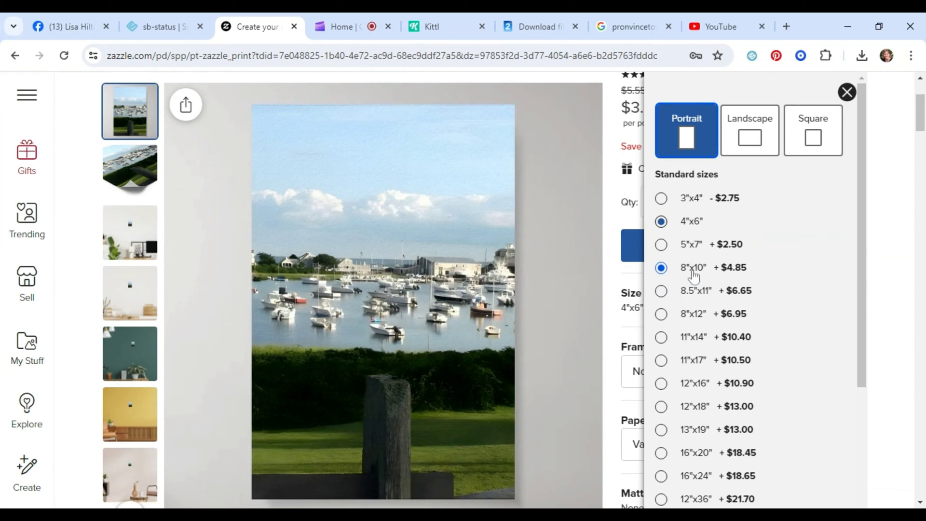
left_click(694, 341)
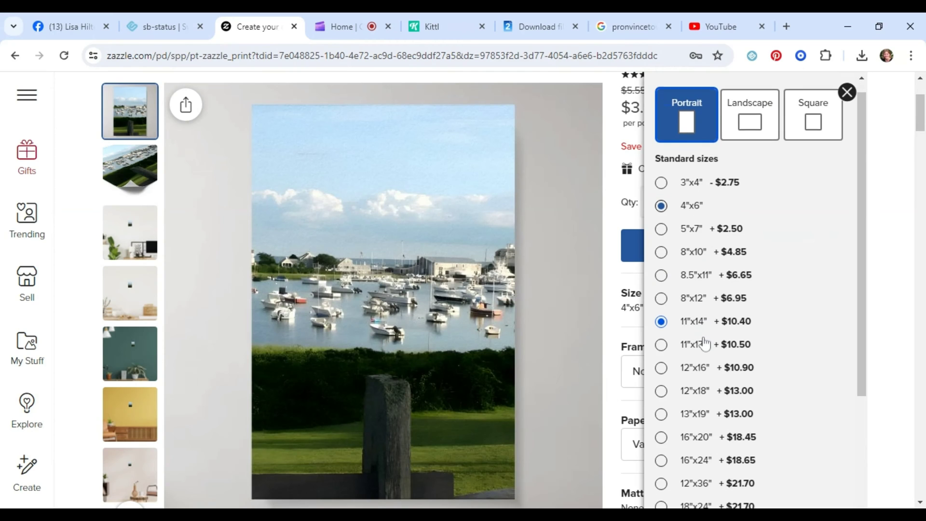
scroll(703, 343, "down", 3)
left_click(698, 381)
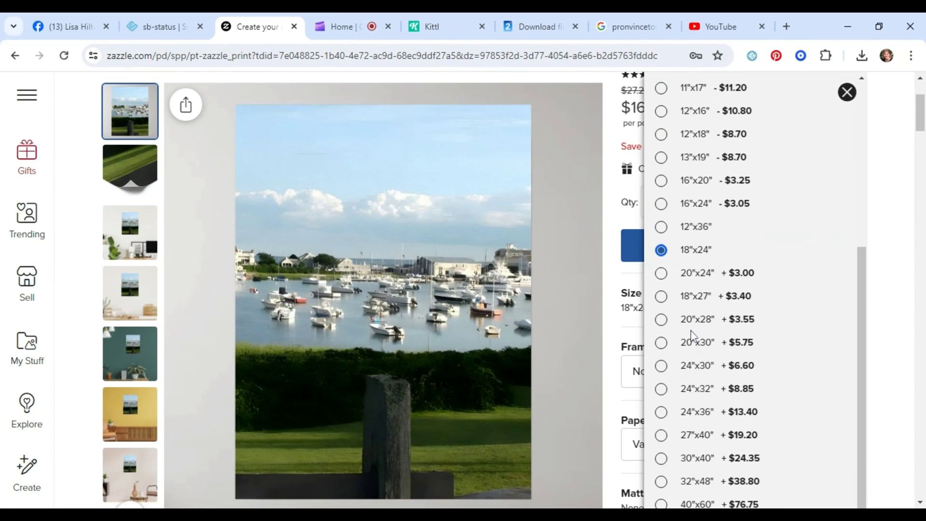
Change the poster orientation to landscape and choose the standard 24"x16" size.
scroll(692, 334, "up", 5)
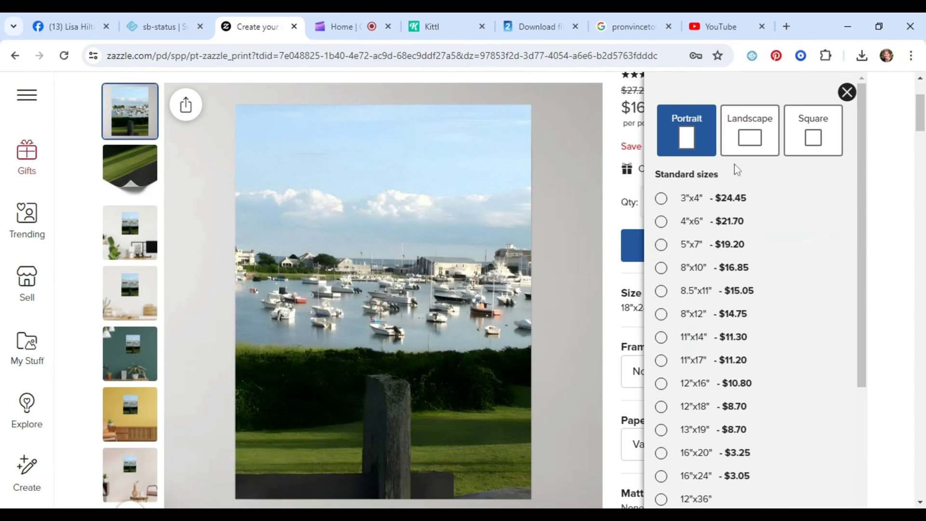
left_click(754, 143)
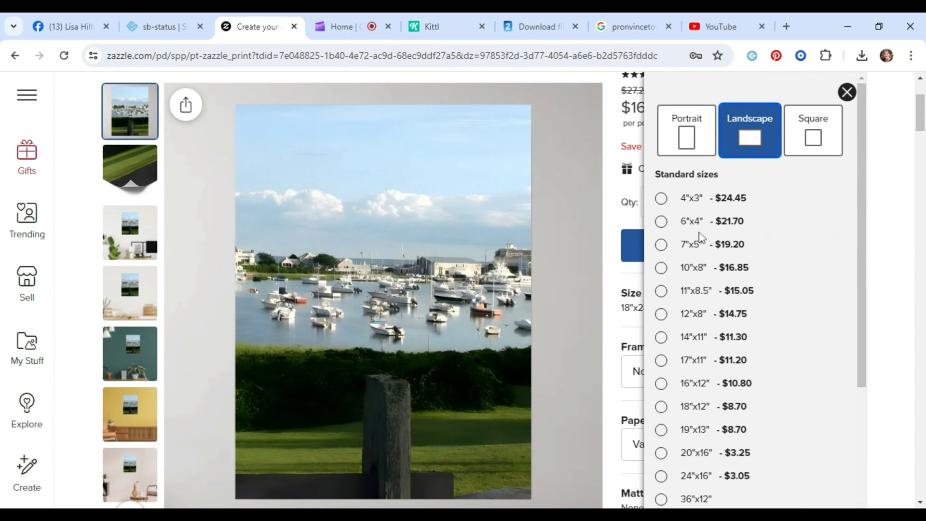
left_click(726, 245)
left_click(741, 223)
scroll(727, 333, "down", 3)
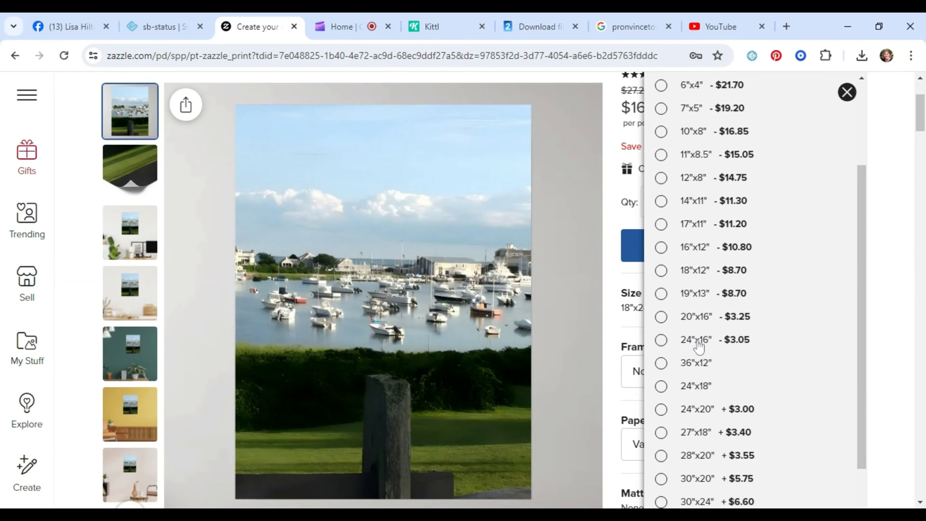
left_click(698, 343)
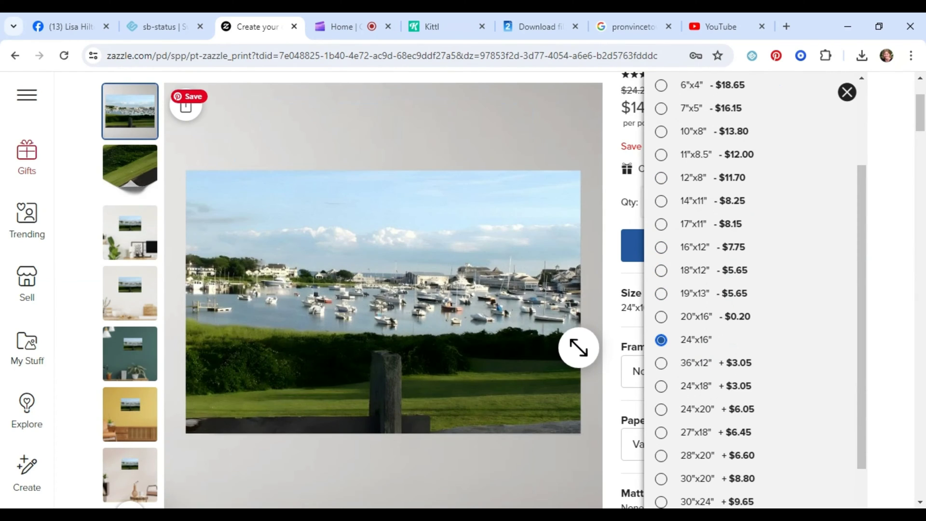
Edit the design so the harbor photo fills the 24"x16" poster, and finish editing.
left_click(624, 252)
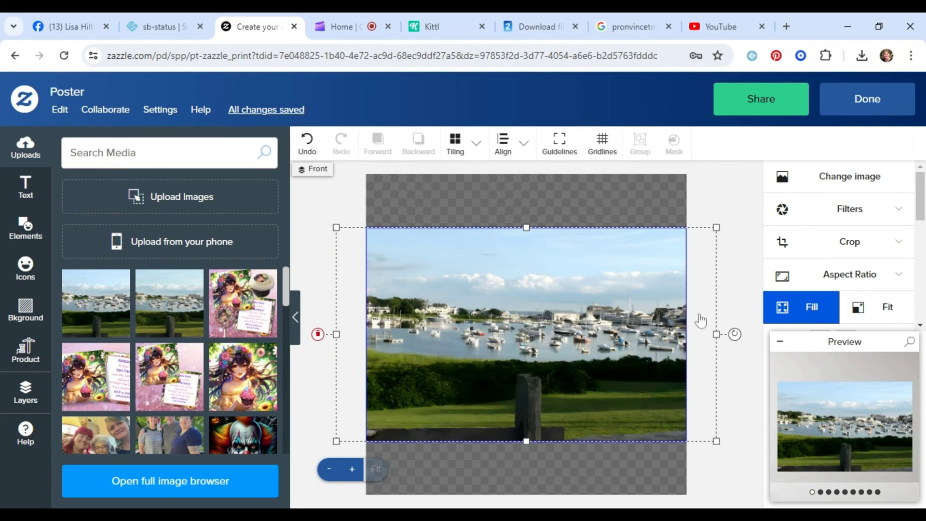
left_click(850, 114)
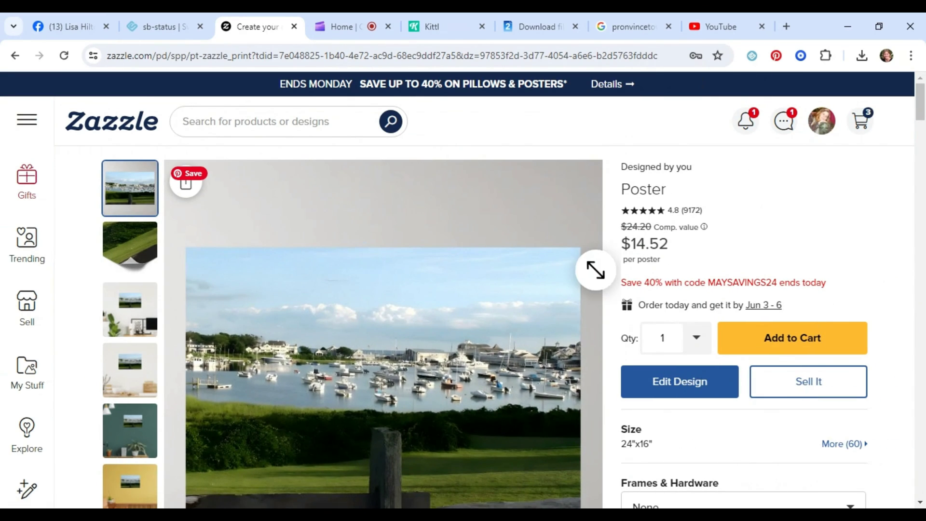
Apply a custom poster size 28 inches wide and 16 inches high, and reopen the design in the editor.
scroll(554, 267, "down", 1)
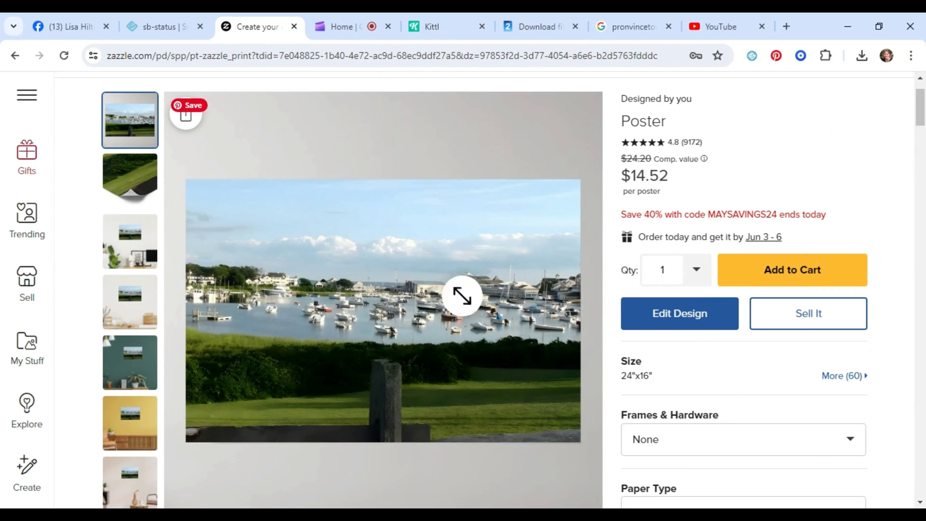
scroll(660, 316, "down", 1)
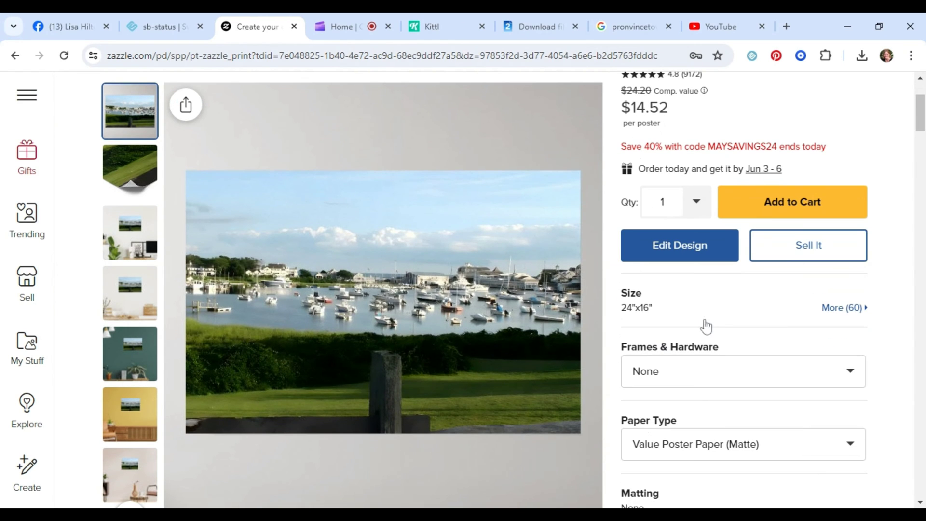
scroll(702, 324, "down", 2)
left_click(673, 185)
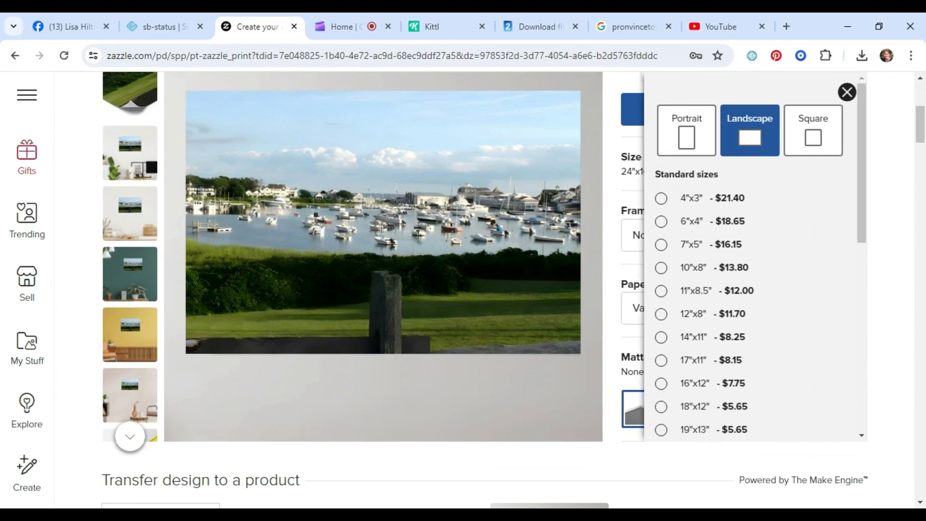
scroll(701, 261, "down", 3)
left_click(699, 295)
scroll(701, 304, "down", 4)
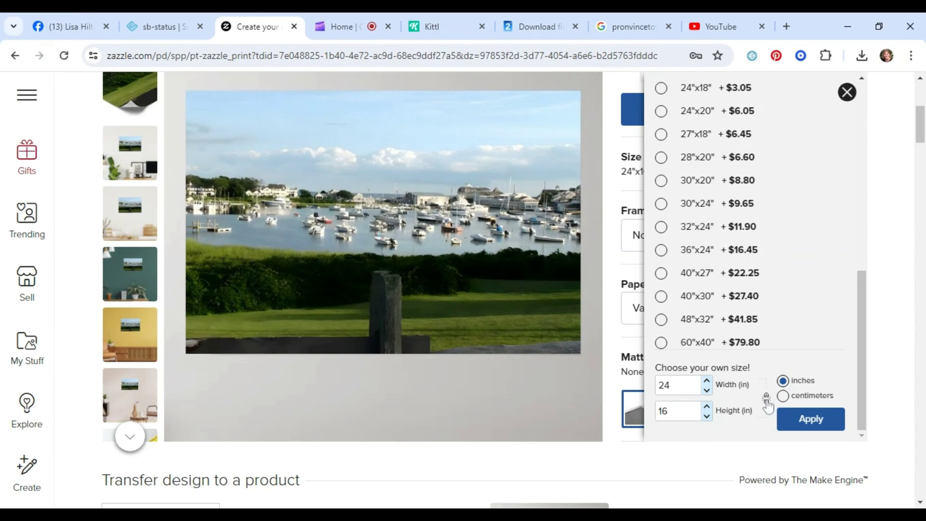
left_click(706, 381)
left_click(808, 422)
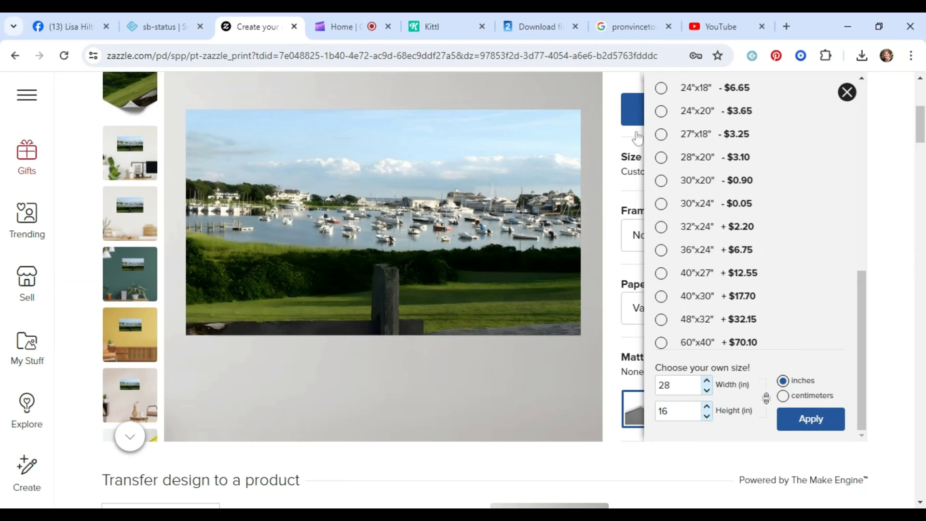
left_click(371, 306)
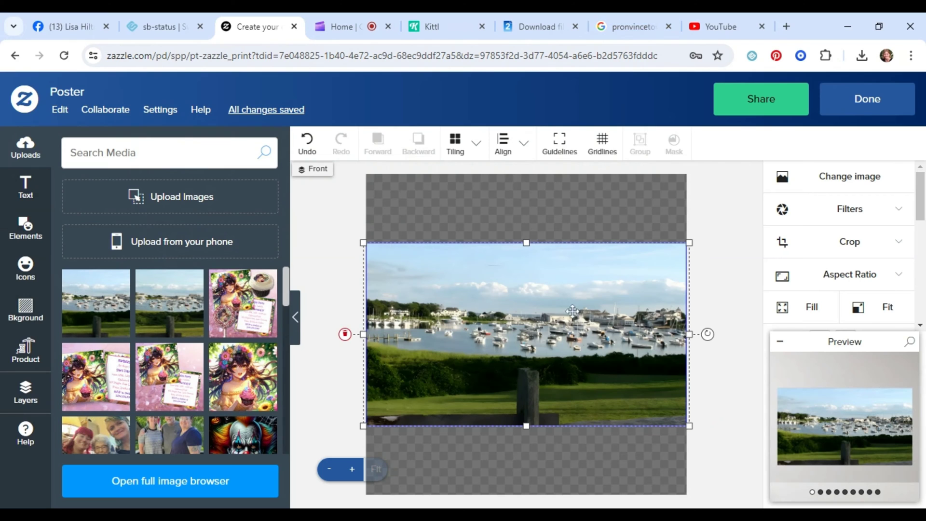
Switch to the Google results for Provincetown, Cape Cod and look through the information about the town.
left_click(627, 22)
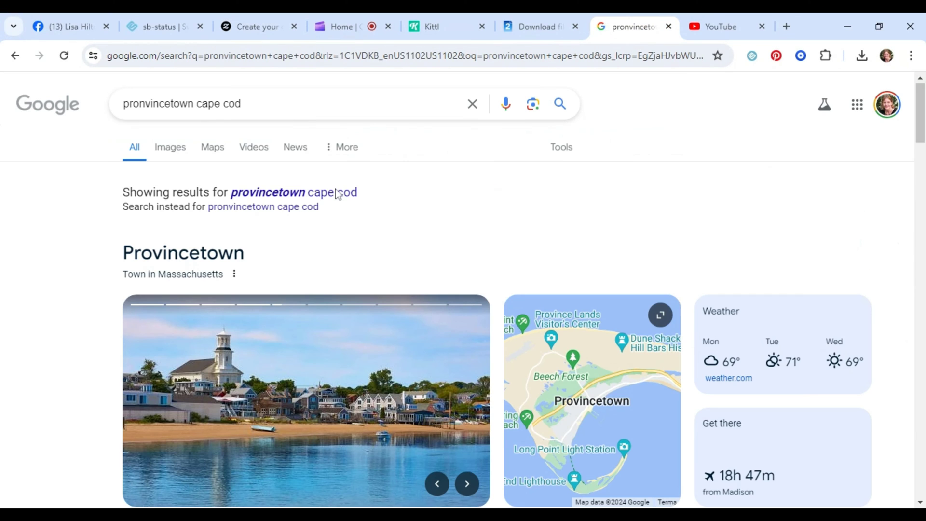
scroll(289, 226, "down", 4)
scroll(333, 264, "down", 1)
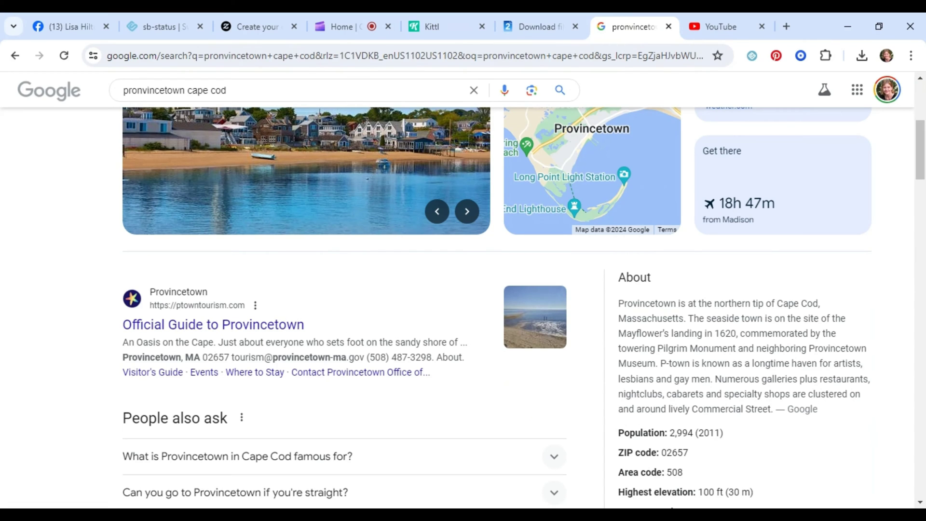
Copy "Provincetown is at the northern tip of Cape Cod, Massachusetts" from the About description in the search results.
left_click_drag(202, 357, 163, 357)
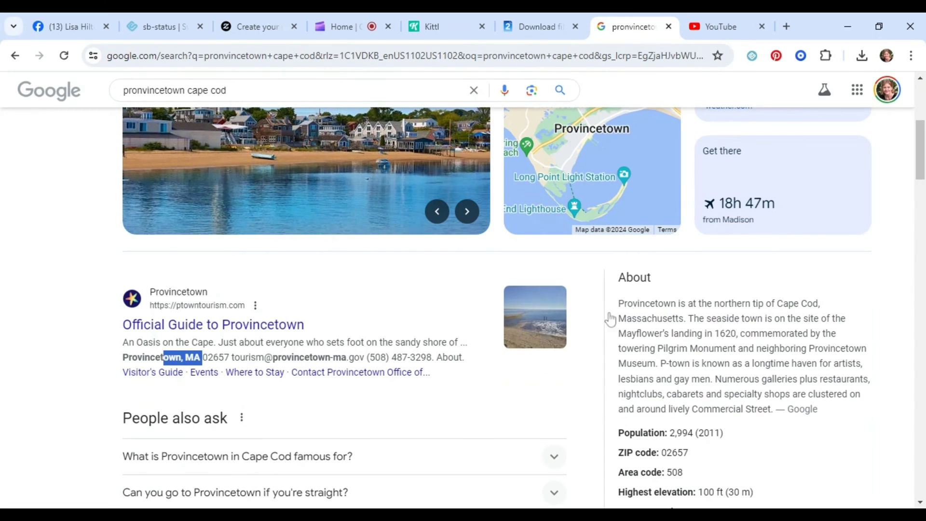
left_click(164, 357)
left_click_drag(683, 318, 616, 303)
key("ctrl+c")
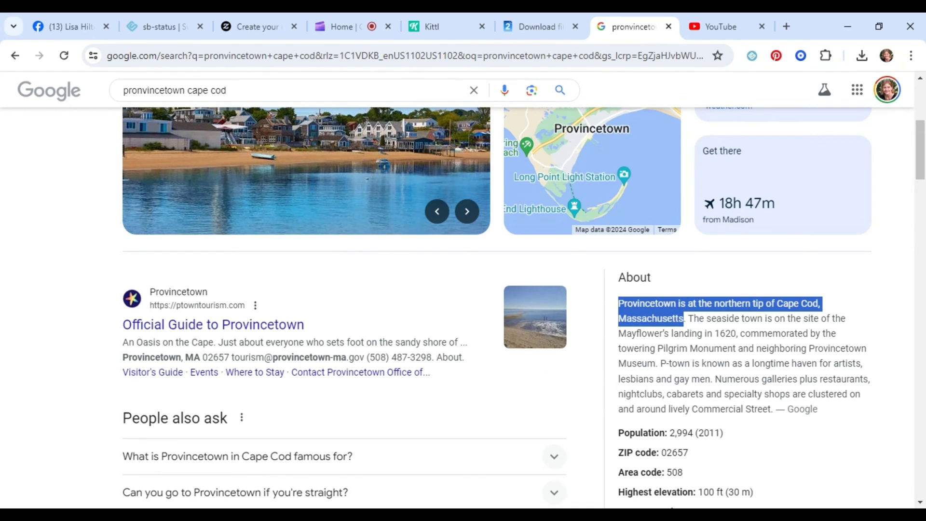
Return to the Zazzle poster design and add the text "Provincetown, Massachusetts", trimmed from the copied sentence.
left_click(261, 26)
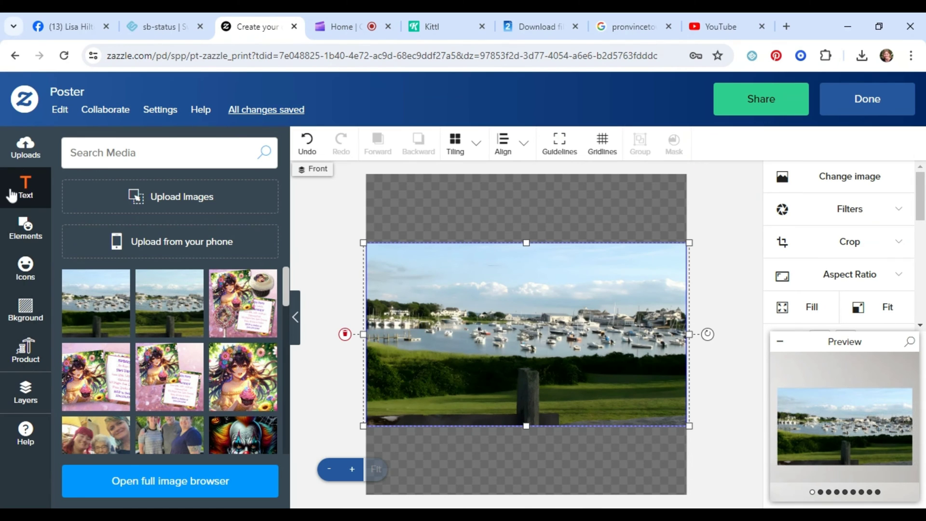
left_click(25, 187)
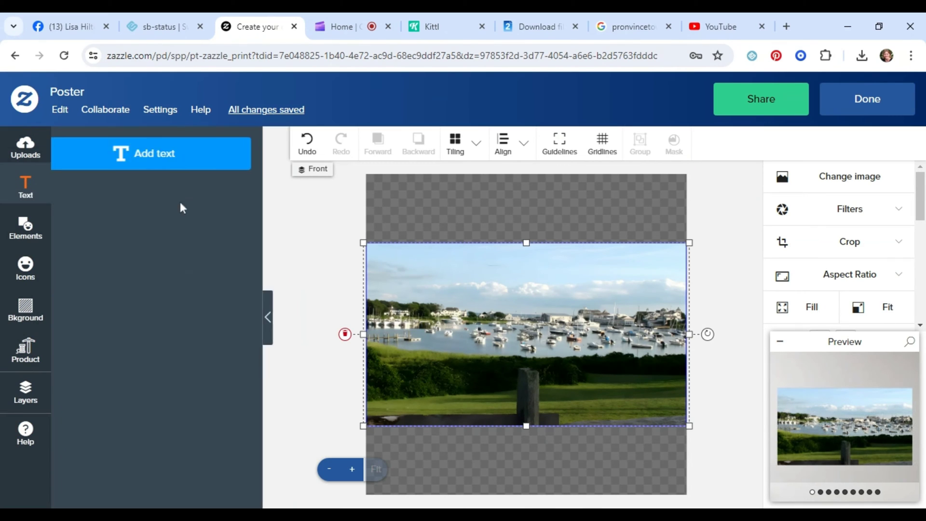
left_click(174, 154)
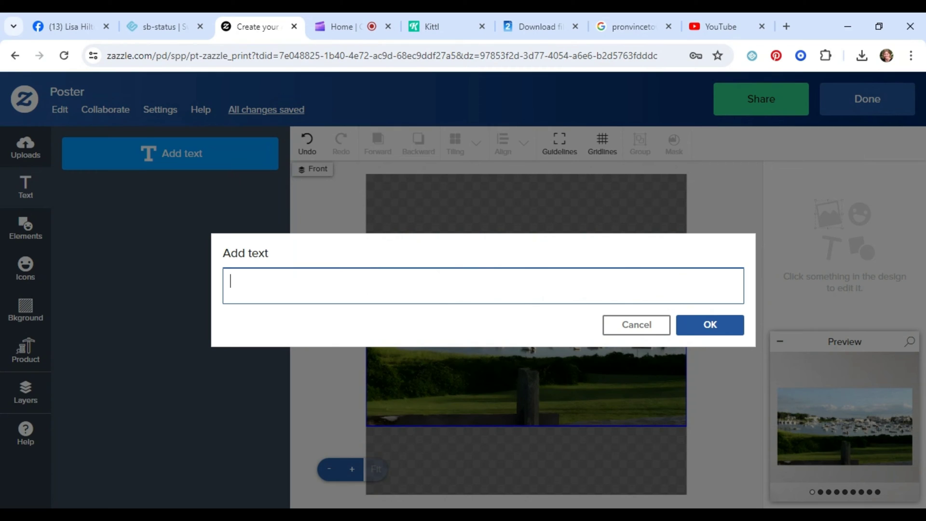
key("ctrl+v")
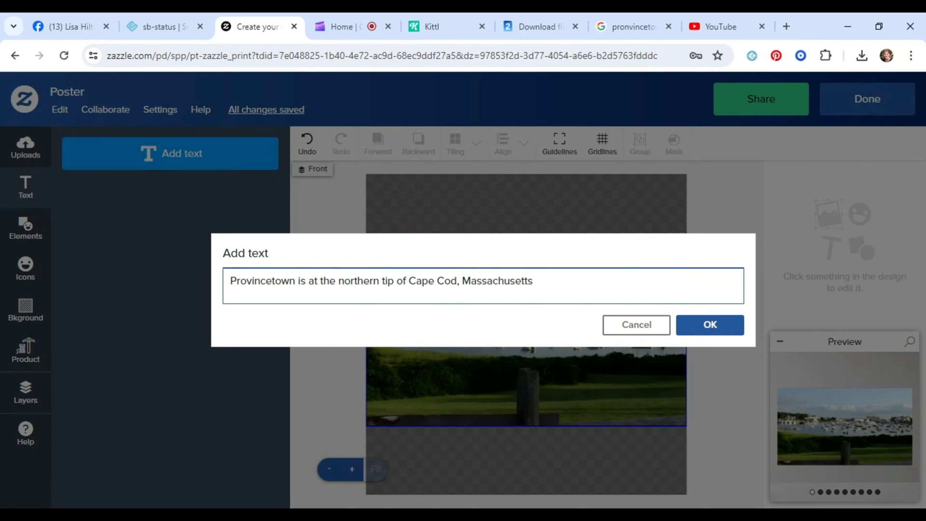
left_click_drag(459, 280, 306, 280)
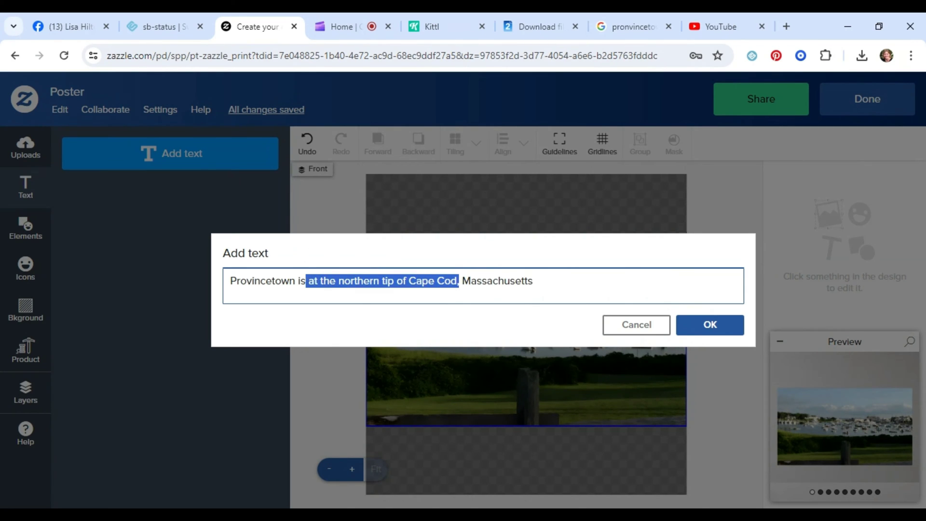
key("BackSpace")
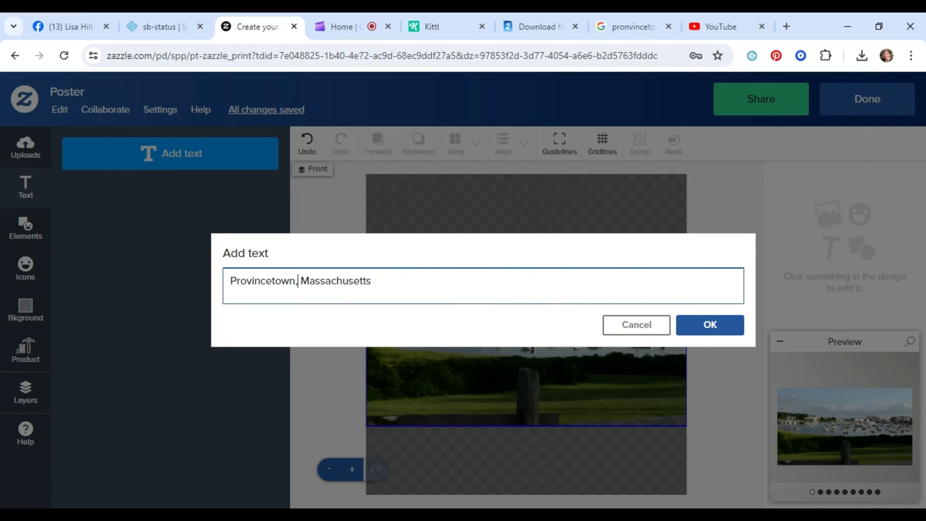
left_click(698, 326)
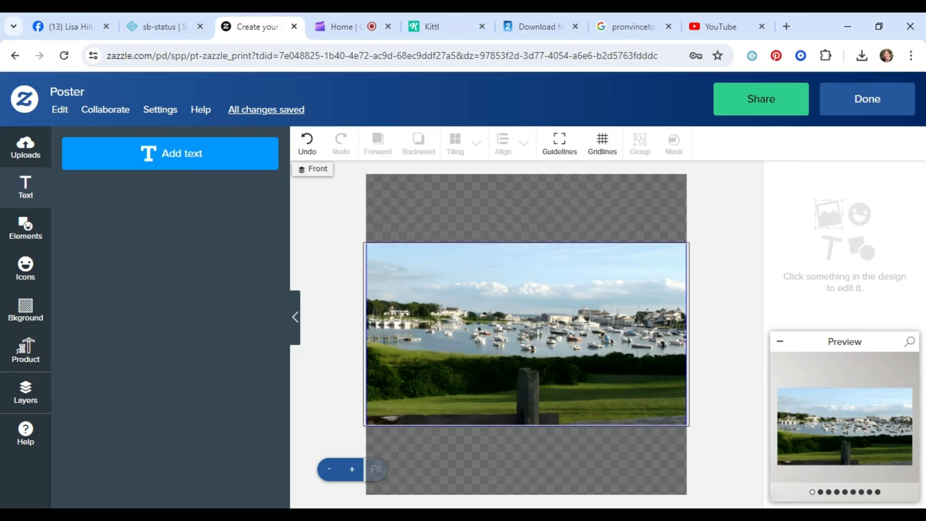
Move the "Provincetown, Massachusetts" text up into the sky and center it horizontally on the artboard.
left_click_drag(605, 331, 601, 256)
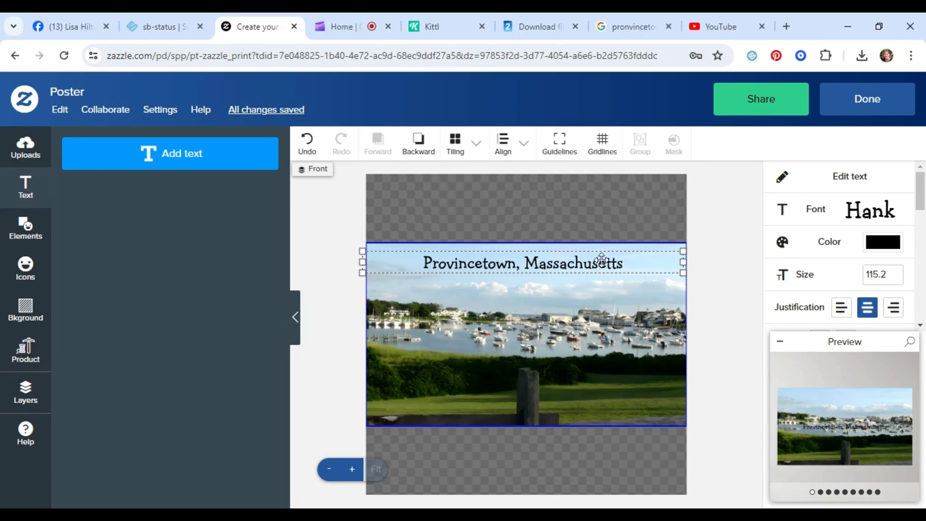
left_click(504, 151)
left_click(539, 202)
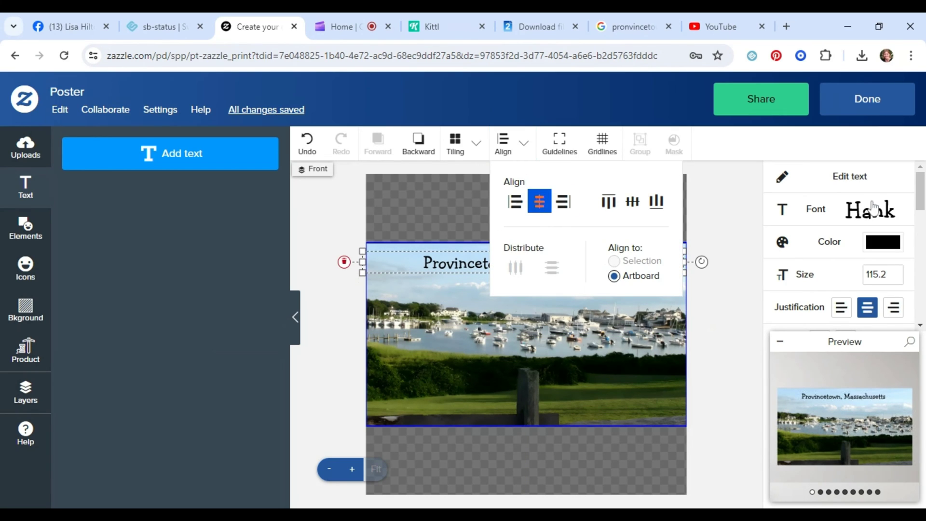
Try the Haksen font on the poster text and scale it up to size 168.66.
left_click(871, 215)
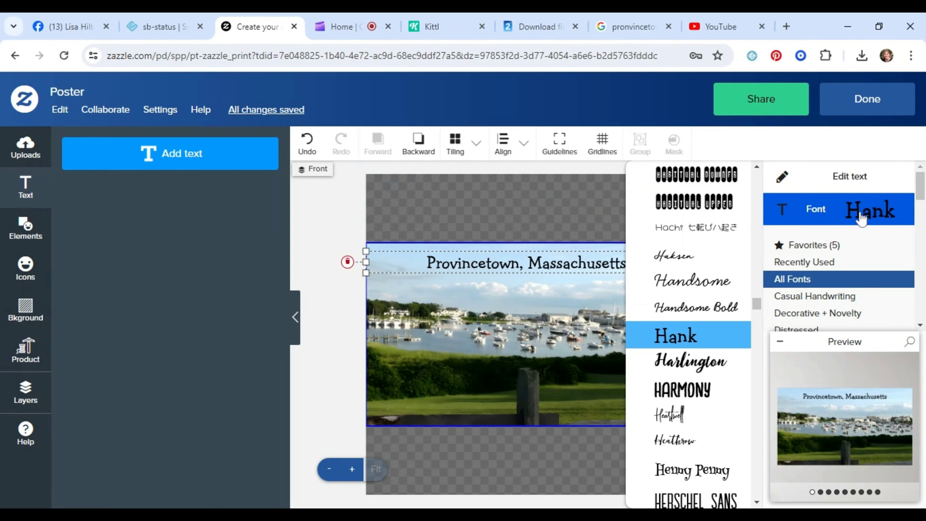
left_click(707, 260)
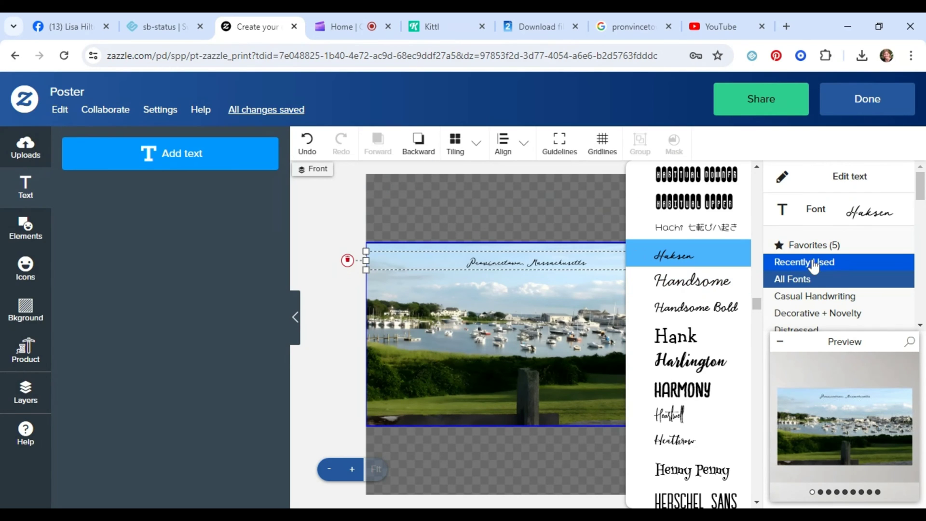
scroll(843, 262, "down", 5)
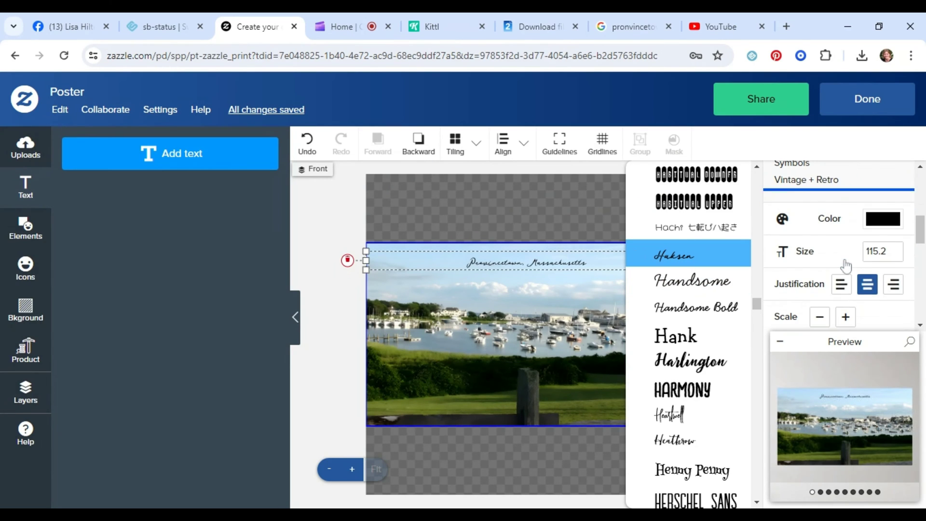
left_click(846, 317)
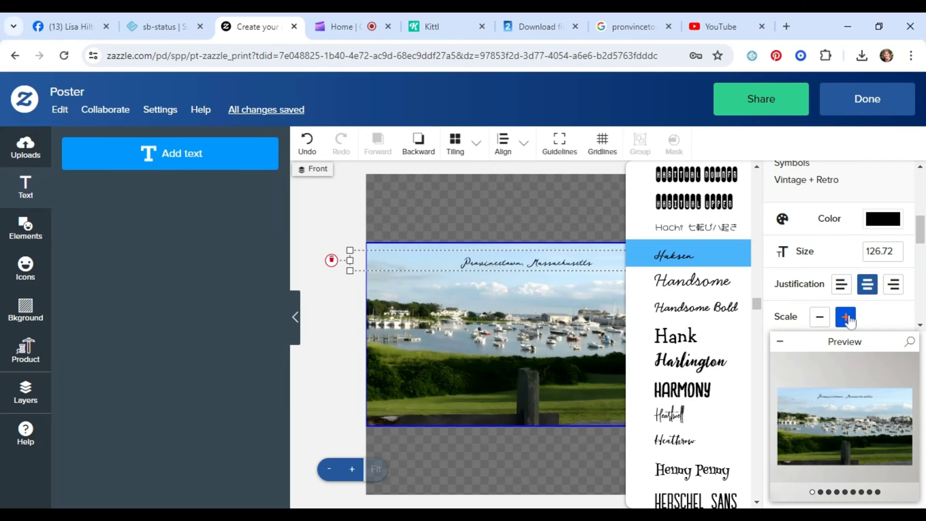
left_click(846, 317)
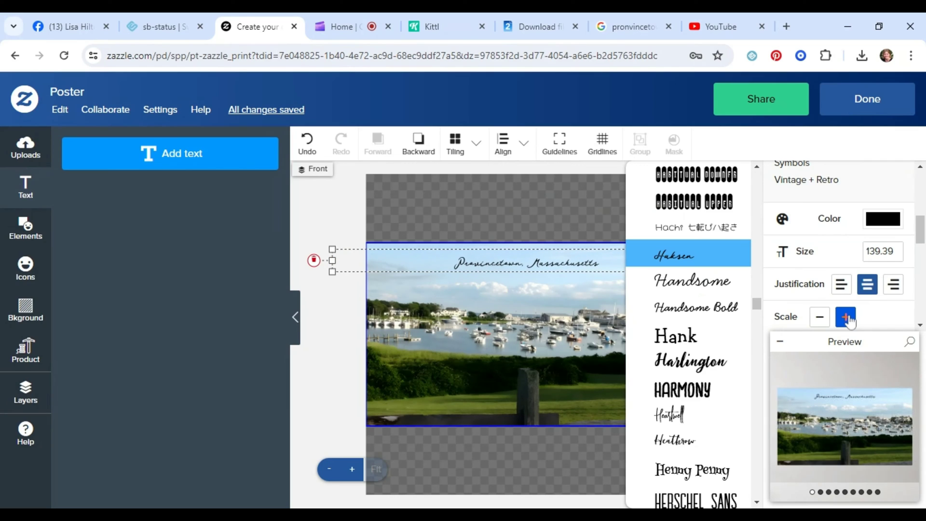
left_click(846, 317)
left_click(846, 317)
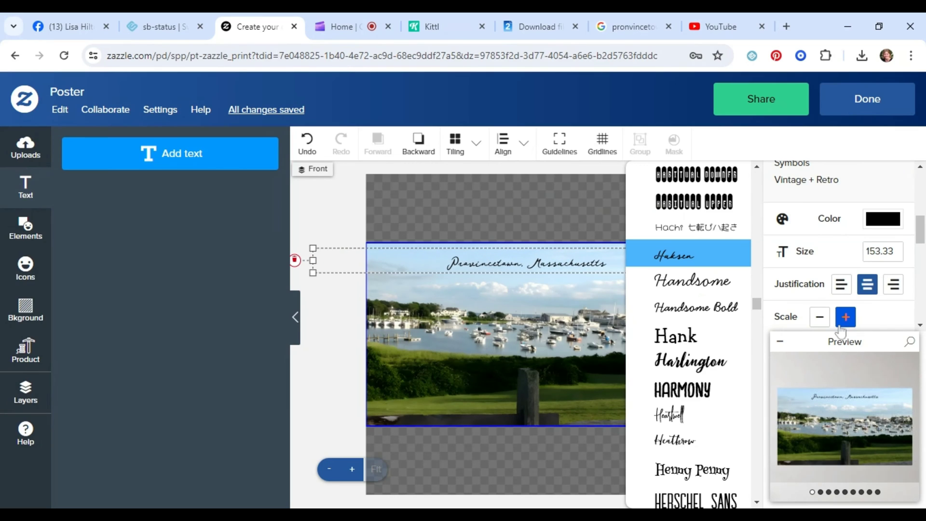
Try the Harlington font on the poster text and scale it down to size 99.59.
left_click(706, 369)
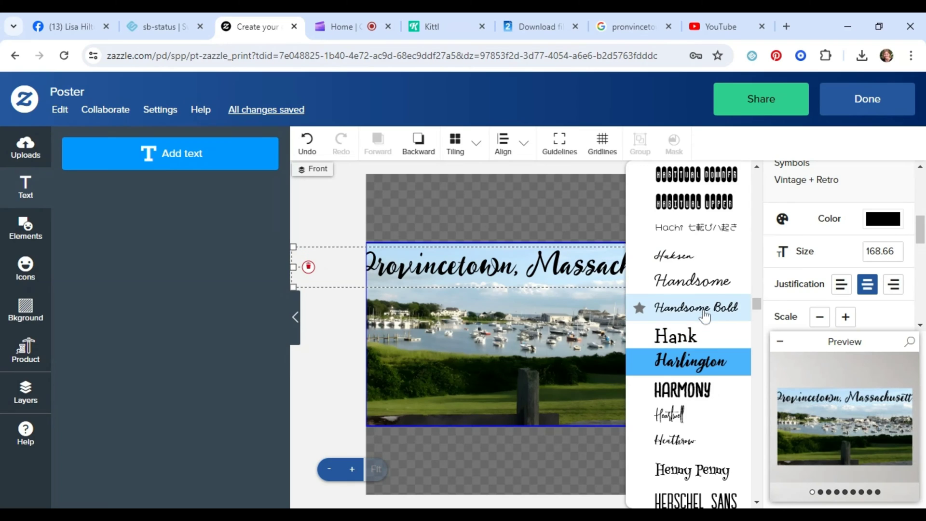
left_click(818, 320)
left_click(819, 320)
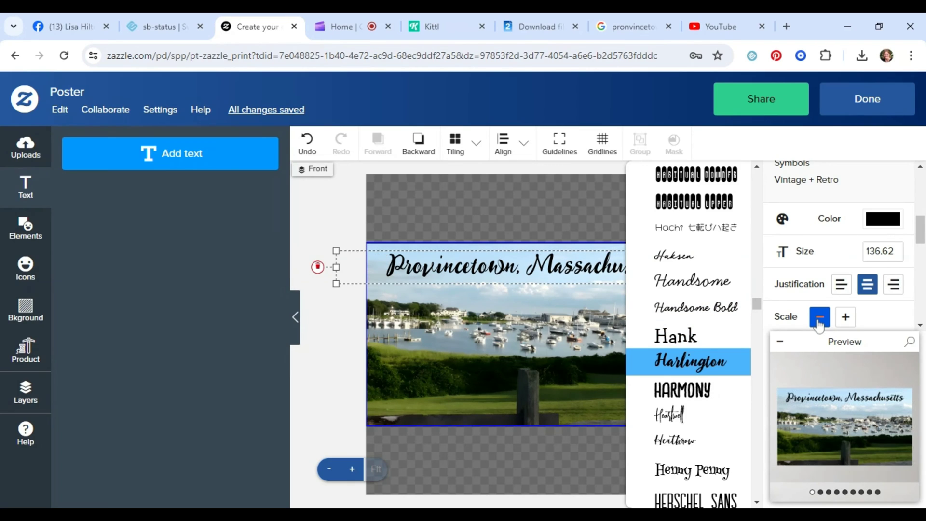
left_click(818, 320)
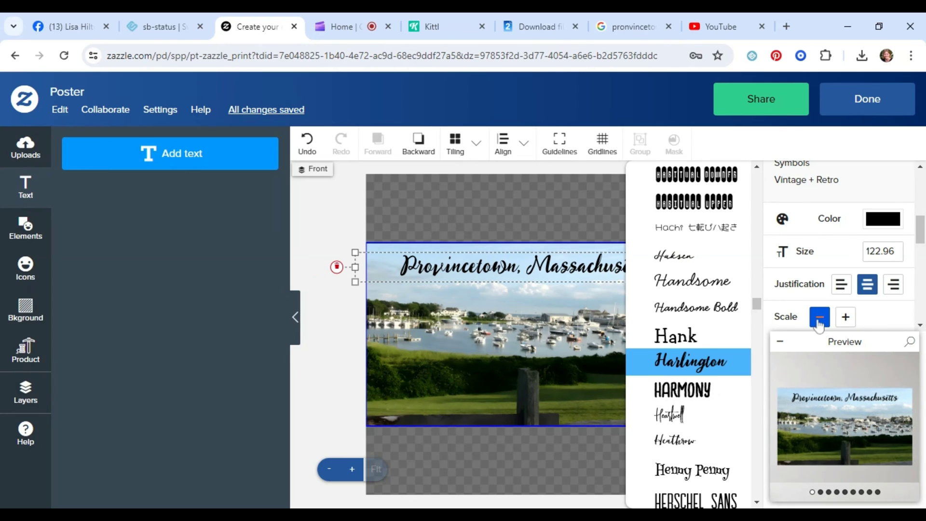
left_click(818, 320)
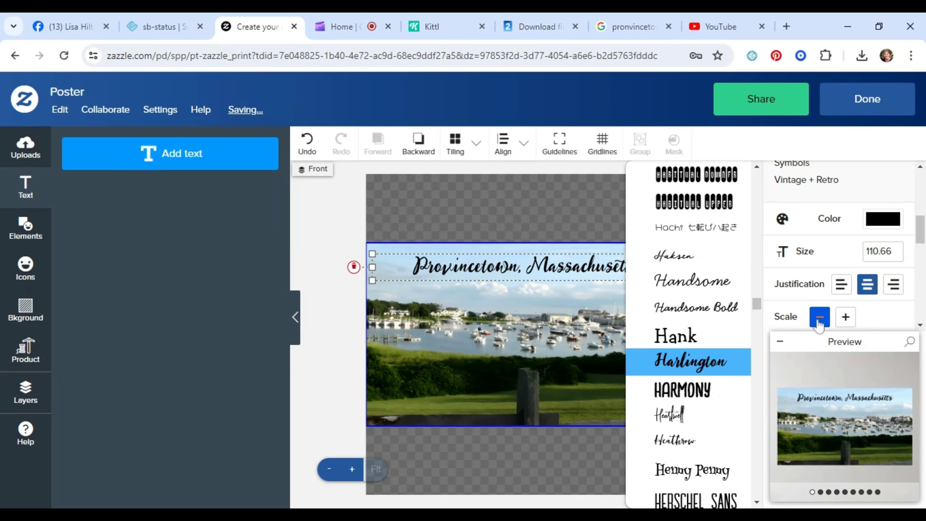
left_click(818, 320)
Try the Handsome font on the poster text, settle on Herschel Script, and scale the text up three increments.
left_click(707, 289)
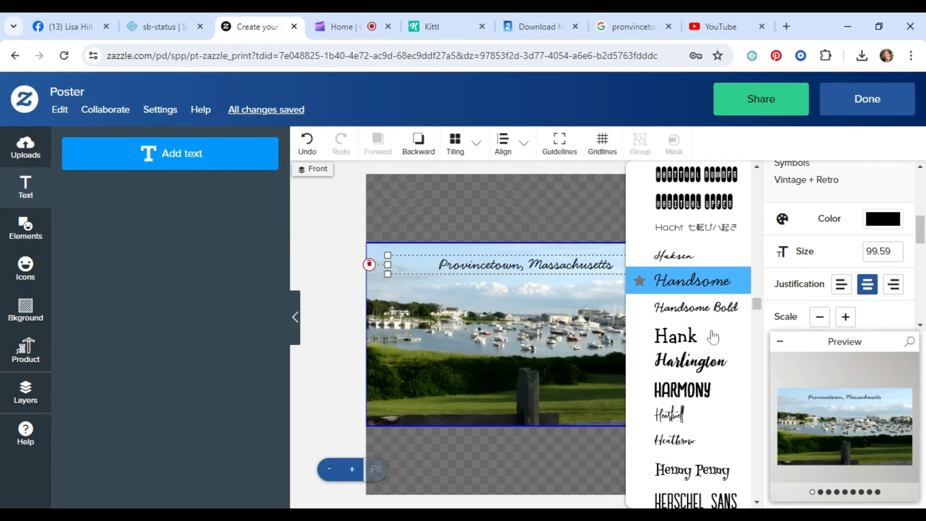
scroll(708, 333, "down", 5)
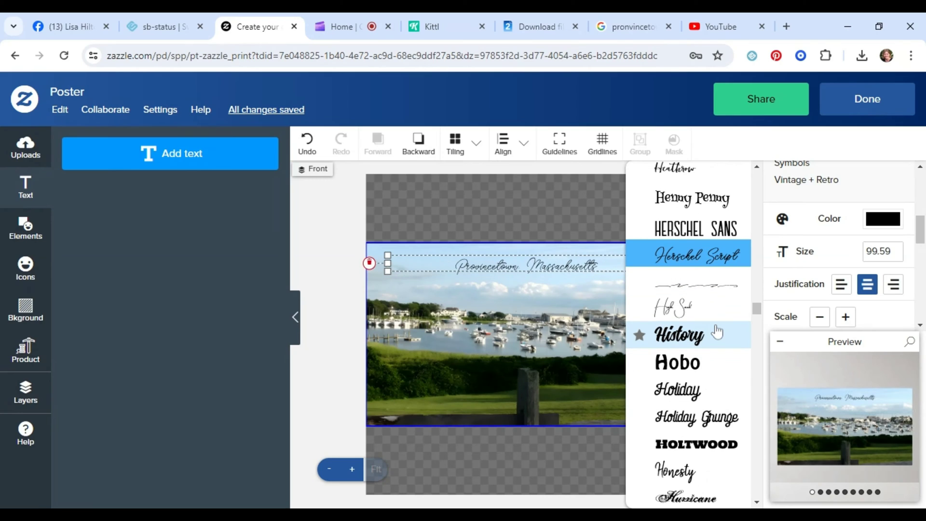
left_click(843, 319)
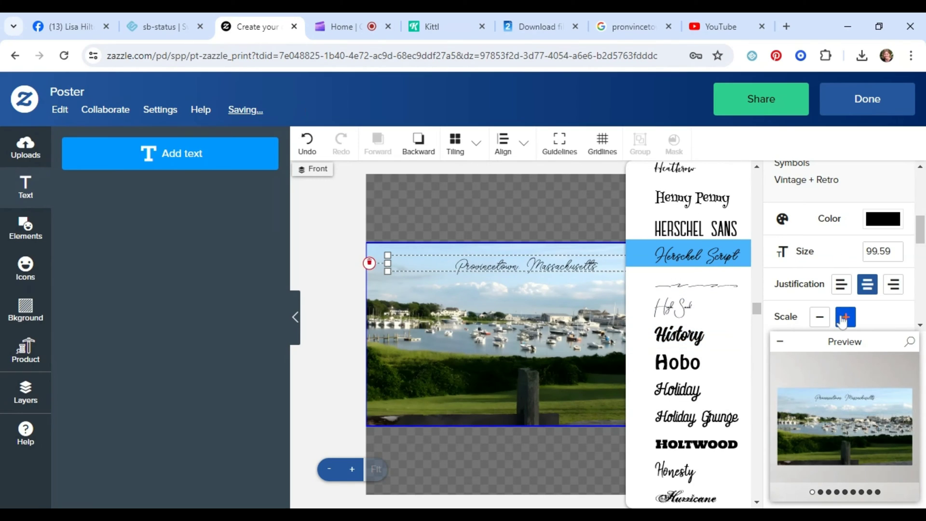
left_click(844, 318)
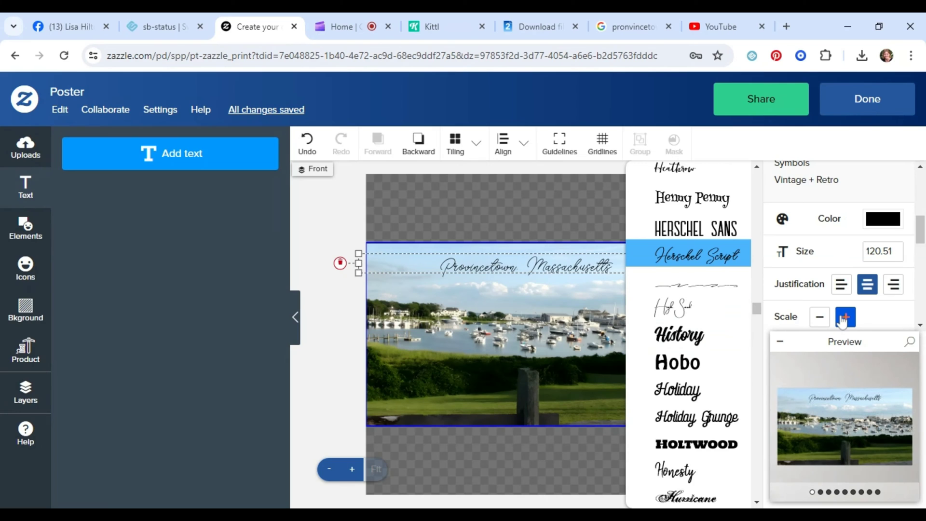
left_click(844, 318)
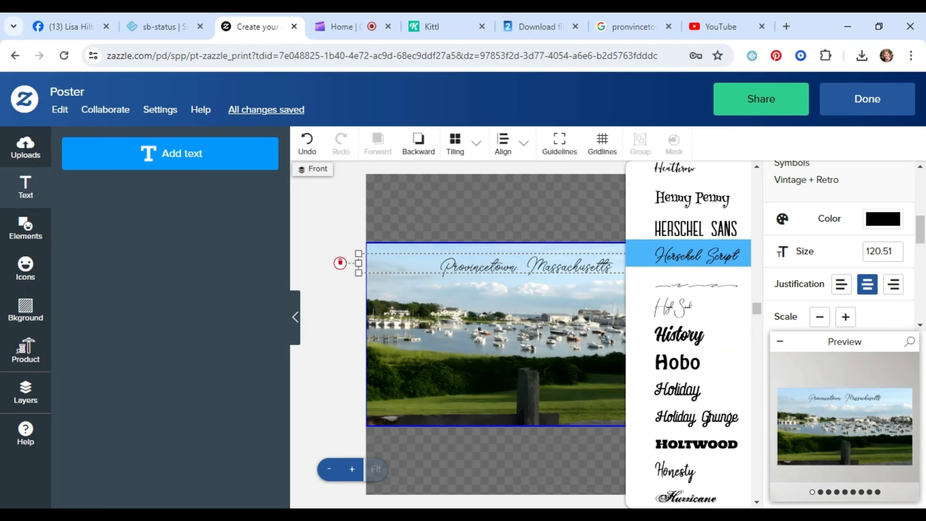
Deselect the text, finish editing the poster design, and dismiss the Swag Code alert on the product page.
left_click(587, 348)
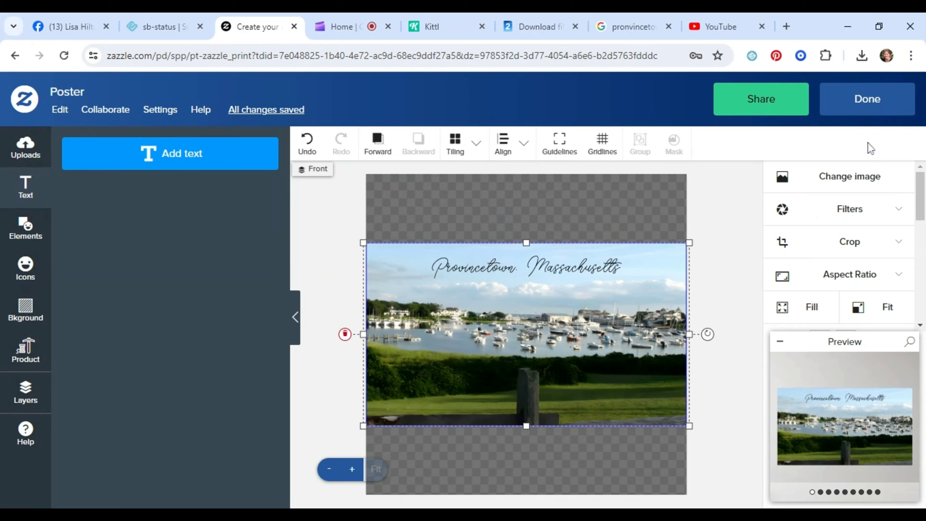
left_click(859, 113)
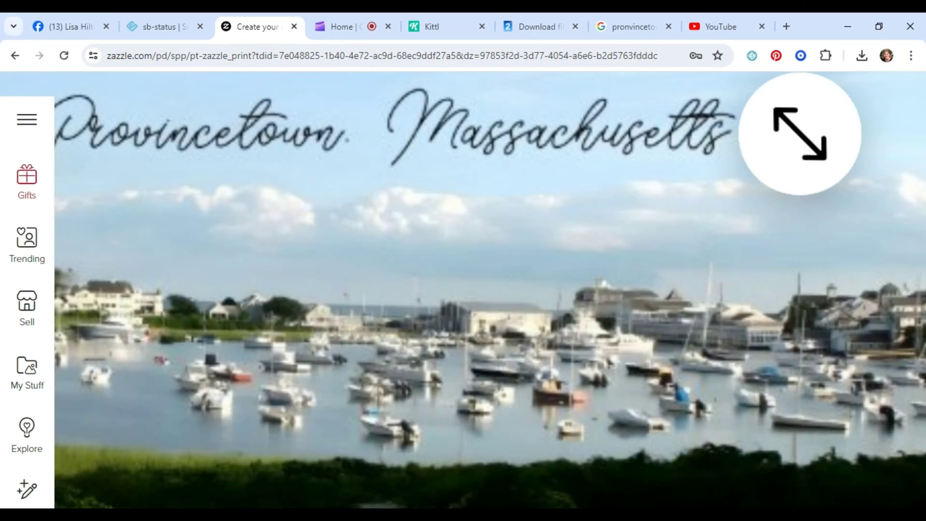
scroll(573, 329, "down", 1)
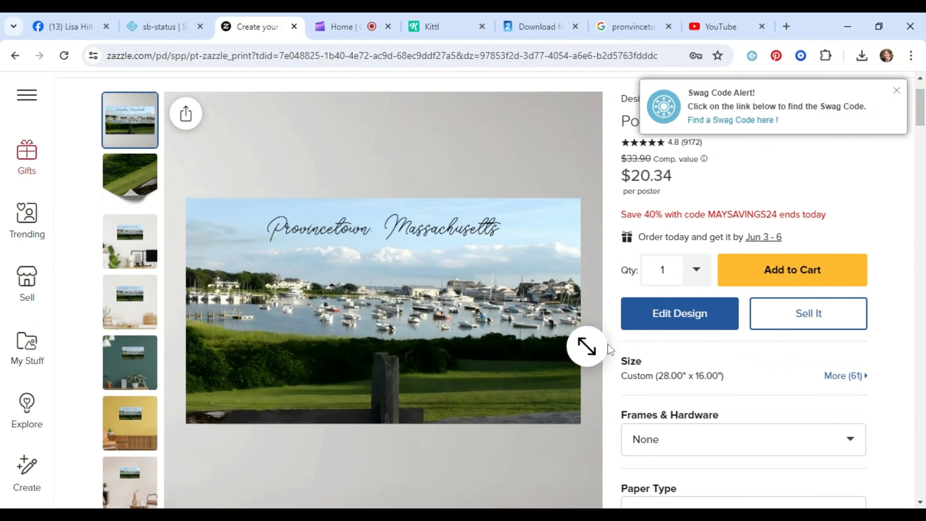
left_click(896, 90)
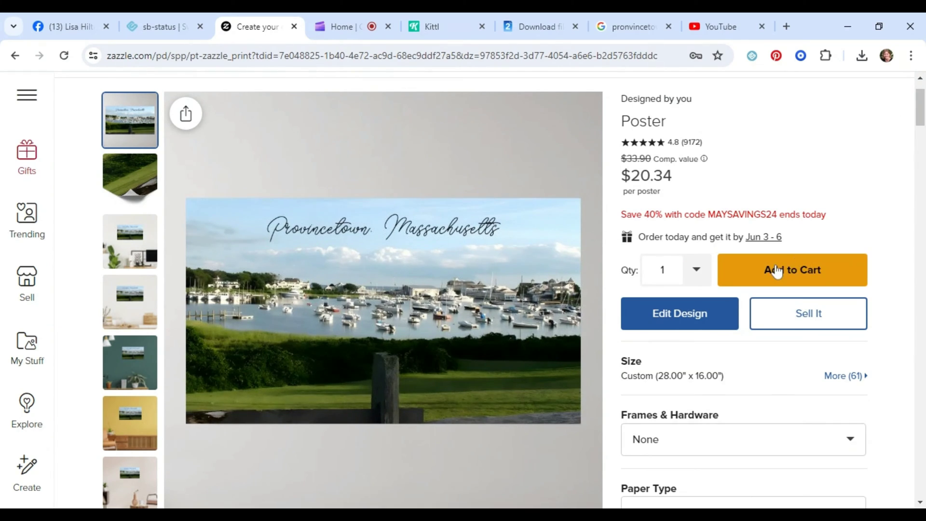
Review the finished poster on its product page and start posting it for sale.
scroll(780, 234, "up", 2)
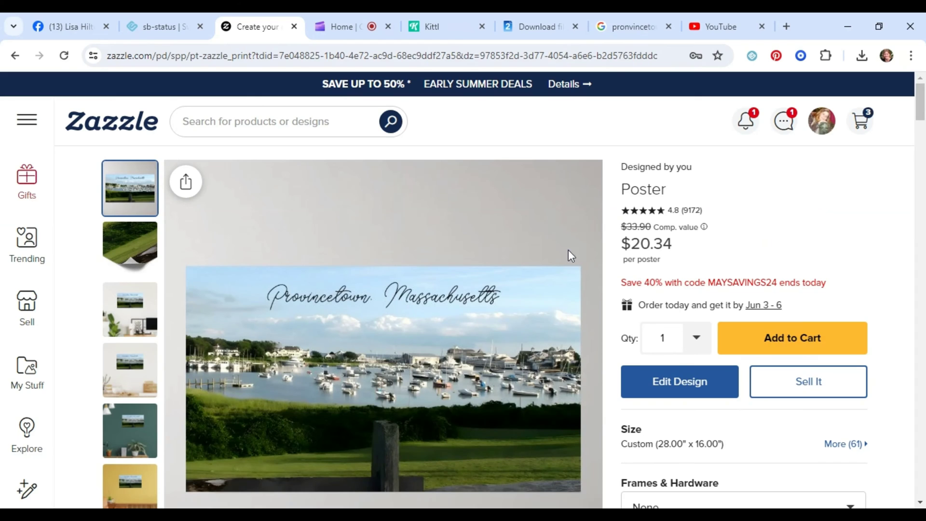
scroll(563, 256, "down", 1)
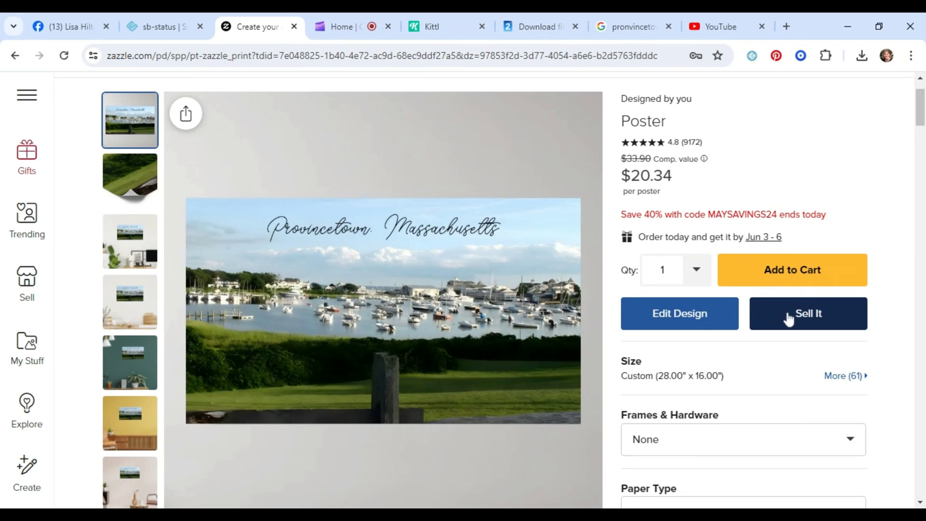
left_click(679, 313)
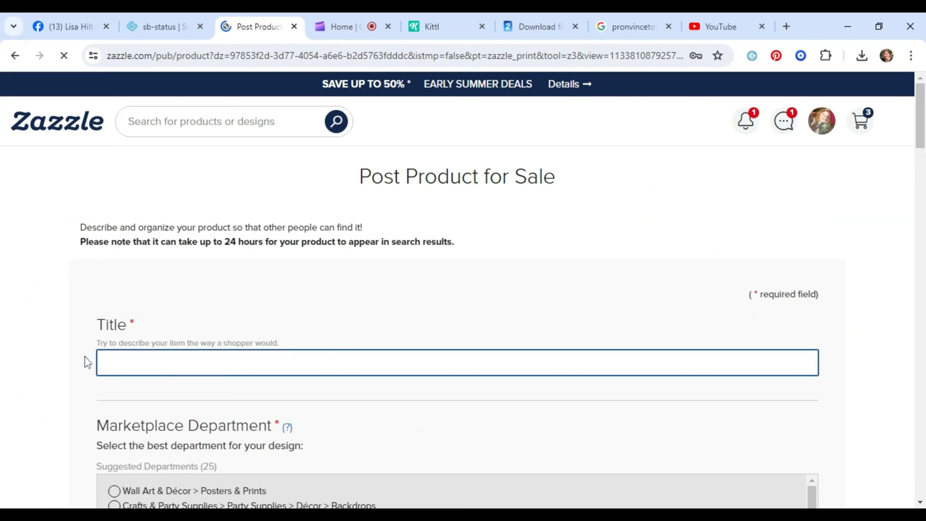
Enter "Provincetown is at the northern tip of Cape Cod, M" as the start of the product title.
type("Provin")
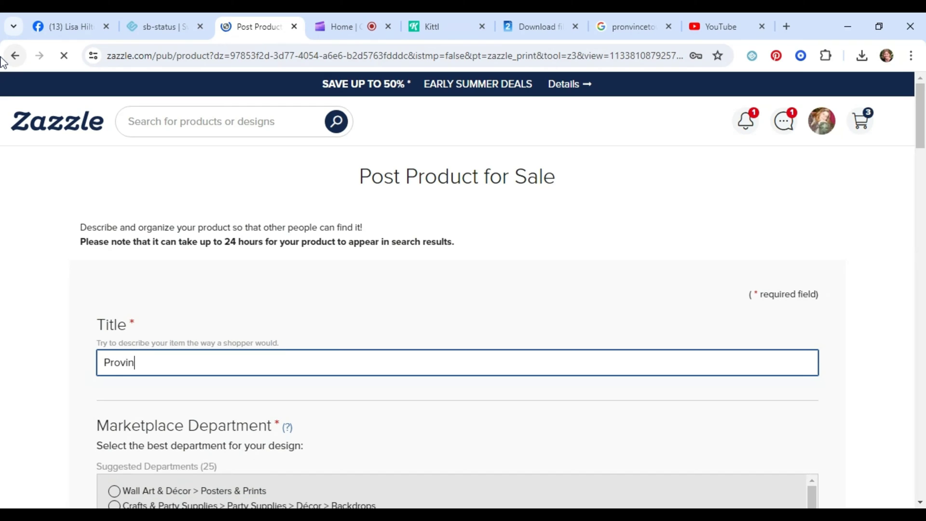
key("BackSpace")
key("BackSpace")
type("Provincetown is at the northern tip of Cape Cod, M")
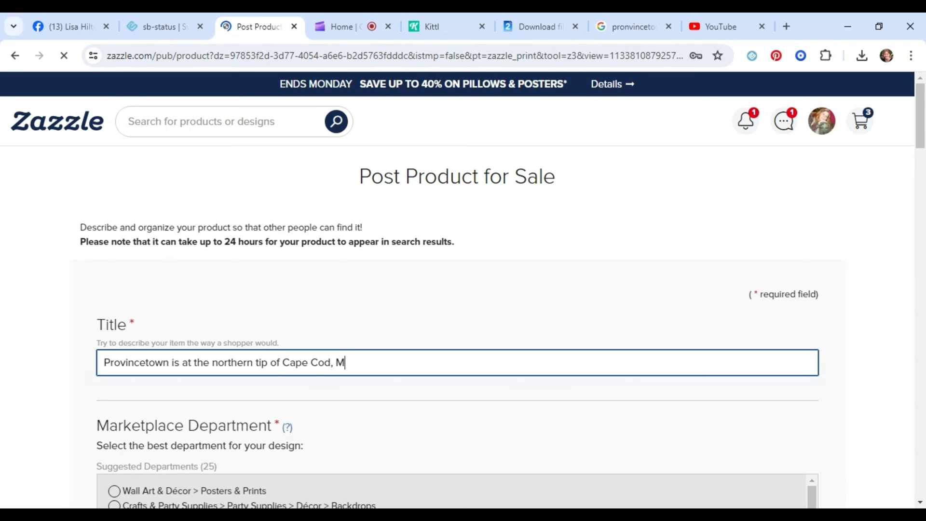
Shorten the title by replacing "is at the northern tip of" with "in".
left_click_drag(280, 362, 169, 362)
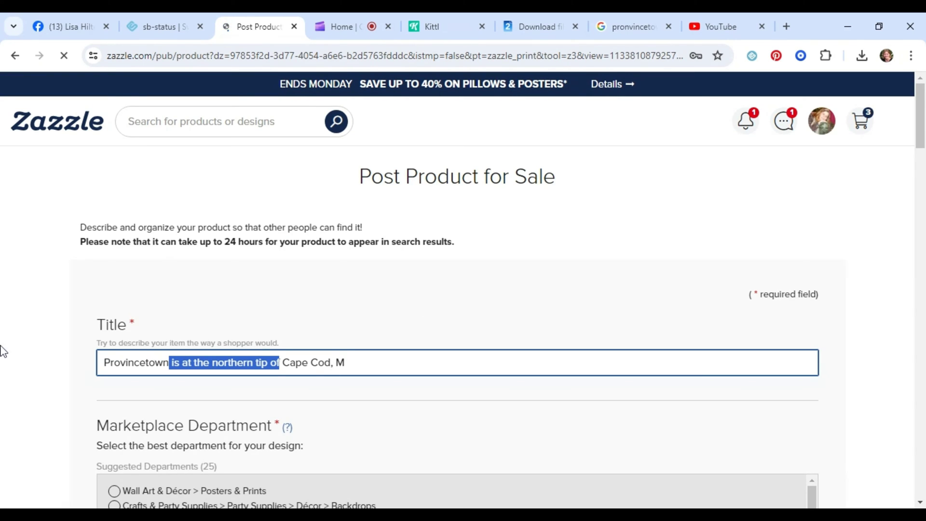
key("BackSpace")
type("in C")
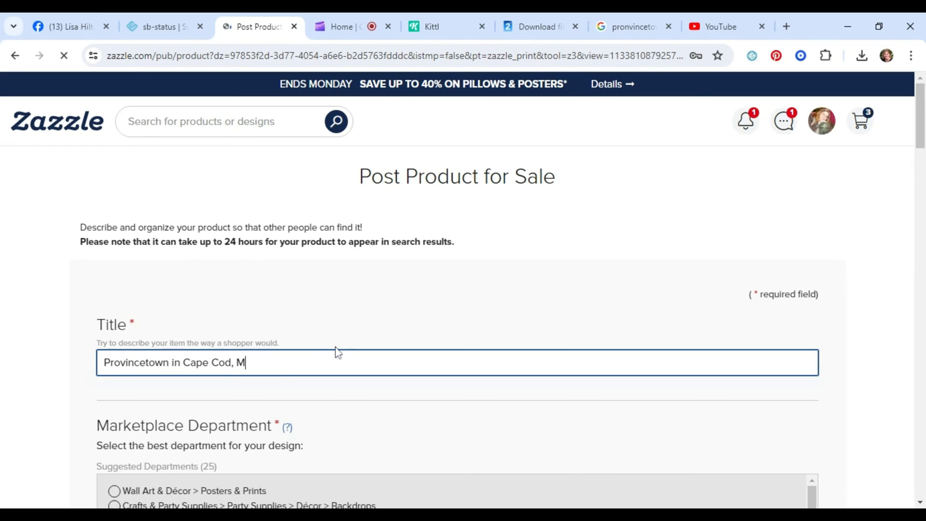
type("a")
key("BackSpace")
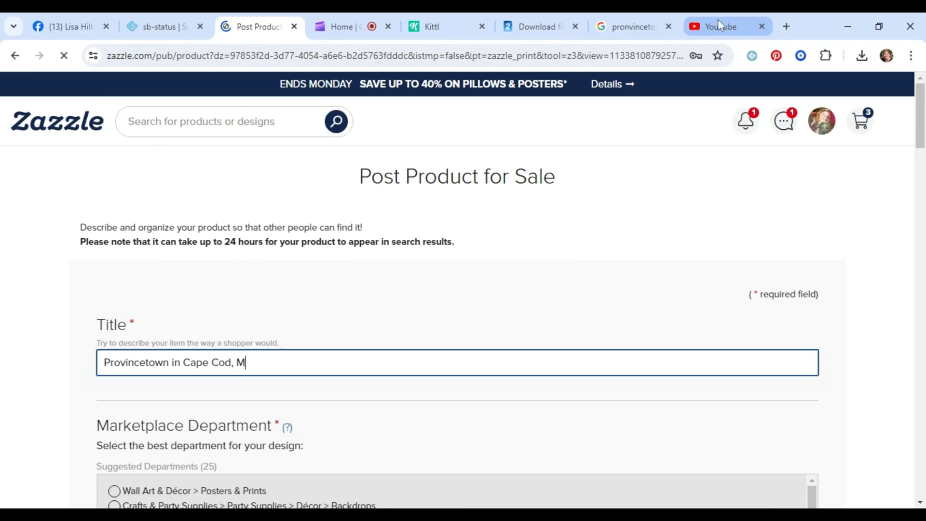
Copy "Massachusetts" from the Provincetown summary in the Google results and complete the Zazzle title as "Provincetown in Cape Cod, Massachusetts".
left_click(633, 26)
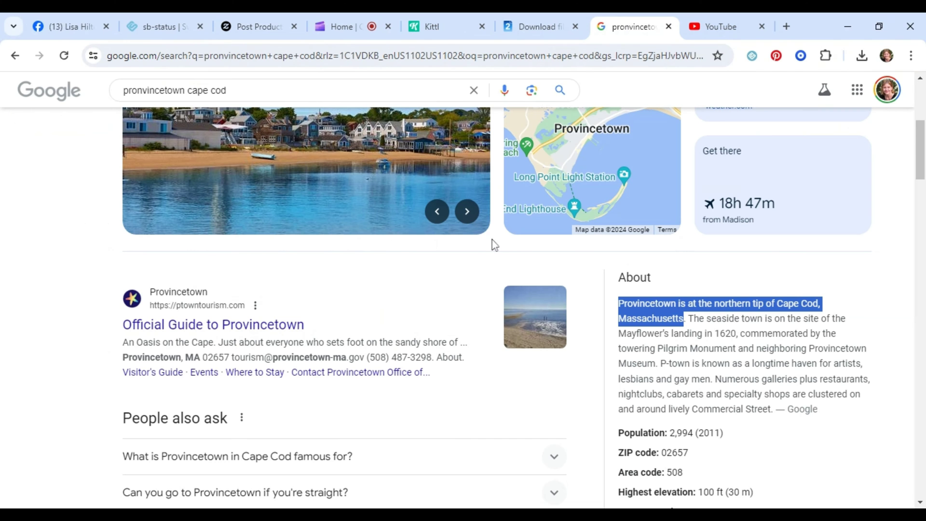
left_click_drag(693, 319, 618, 318)
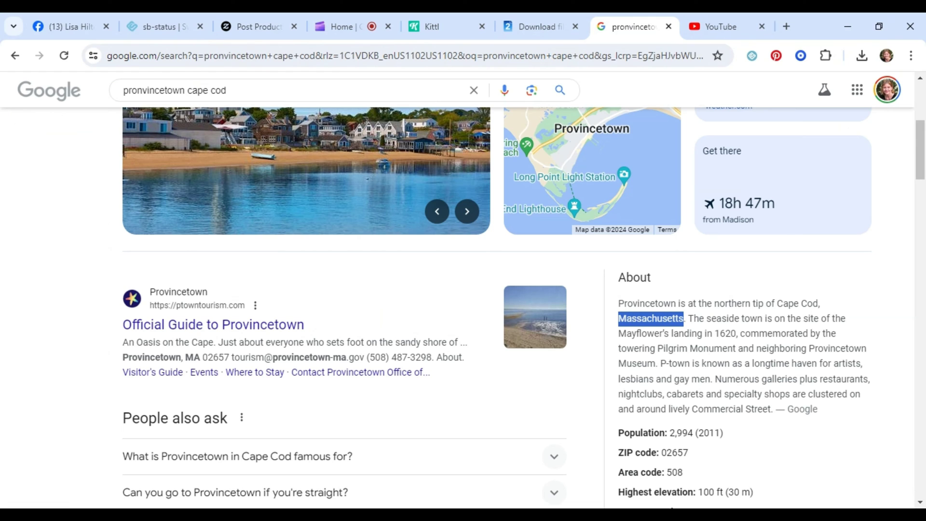
left_click(255, 27)
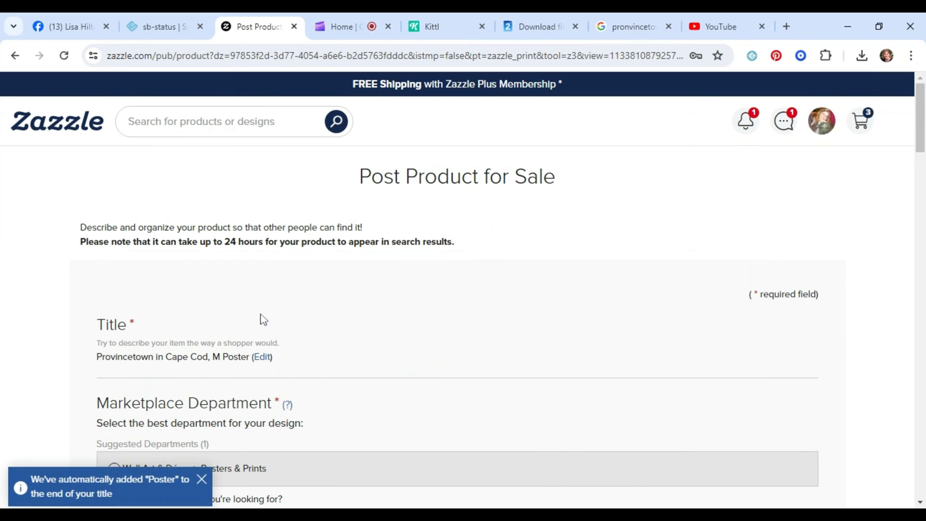
left_click(263, 357)
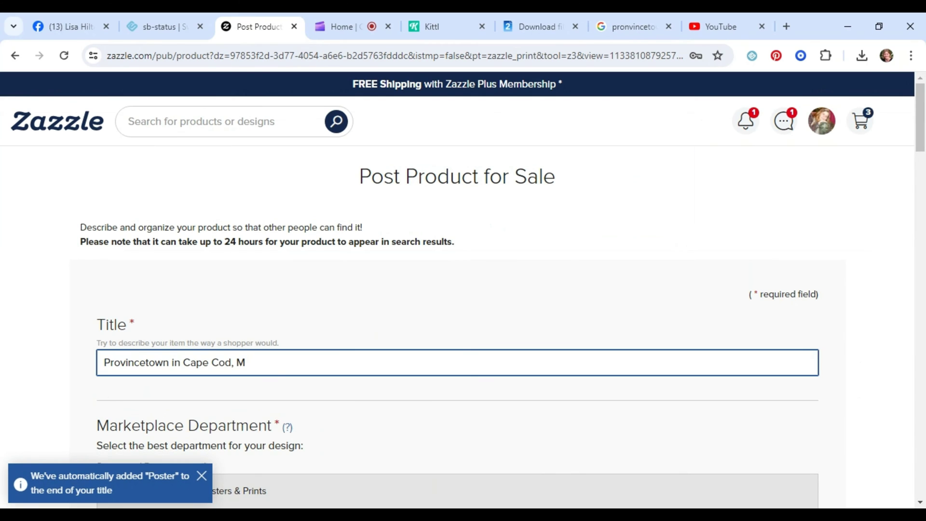
key("shift+Left")
type("Massachusetts")
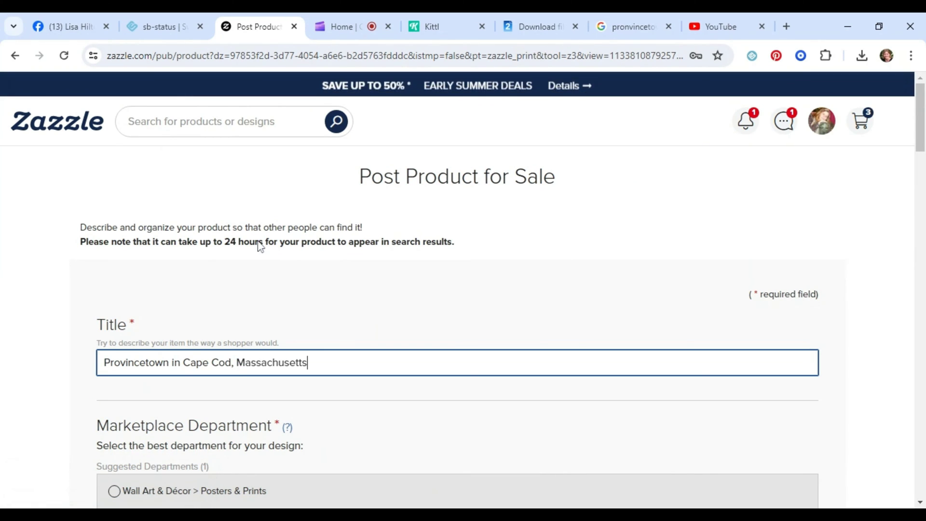
Confirm the title and assign the product to the Wall Art & Décor > Posters & Prints marketplace department.
scroll(261, 246, "down", 4)
left_click(186, 295)
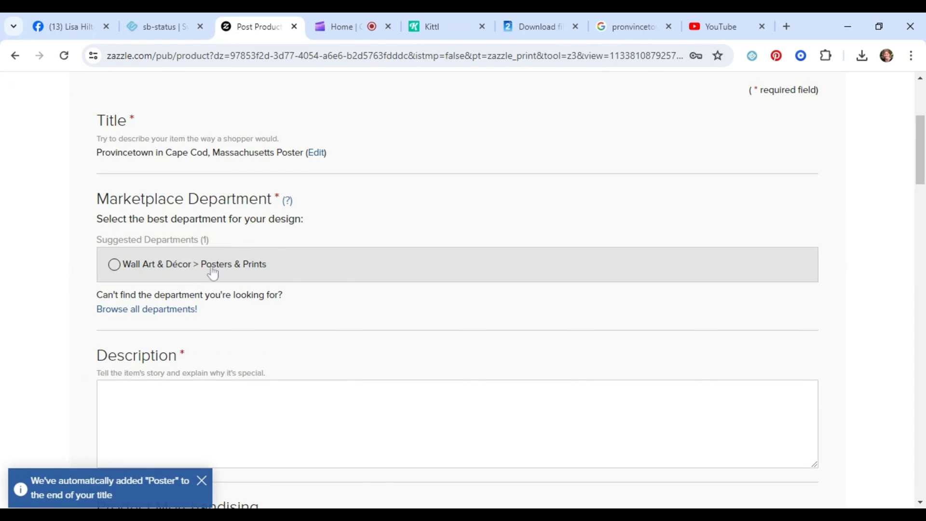
left_click(213, 273)
Start the product description with "I took this photograph while I was vacationing in Provincetown, Ma. I hope you like it".
left_click(164, 336)
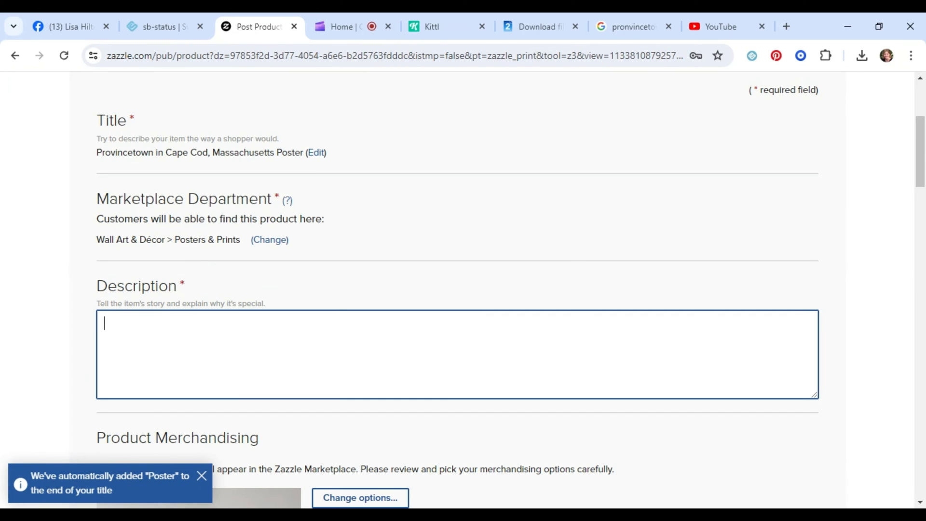
type("I took this photogr")
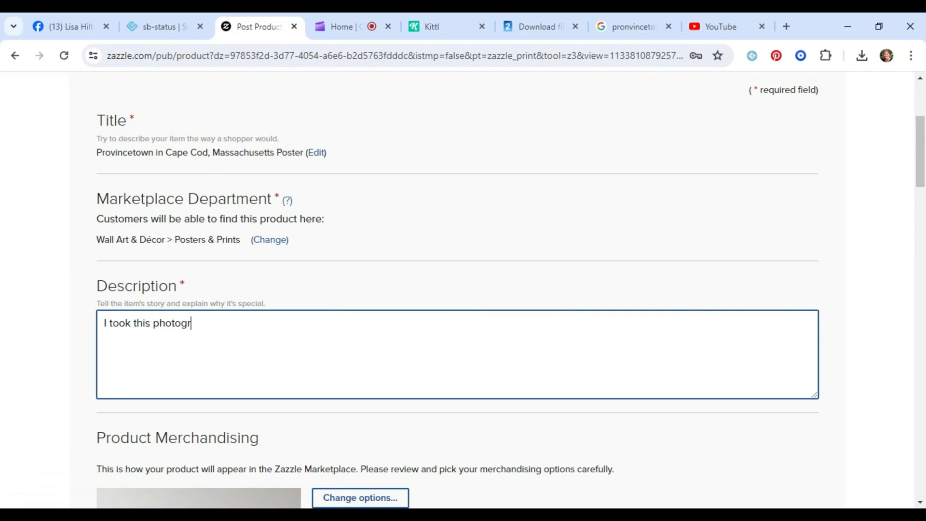
type("aph while I wa")
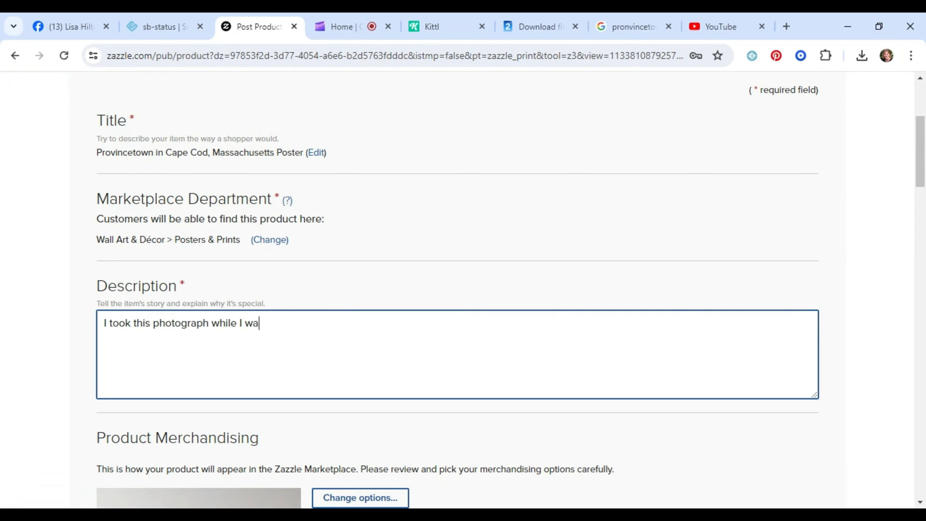
type("s vacationing")
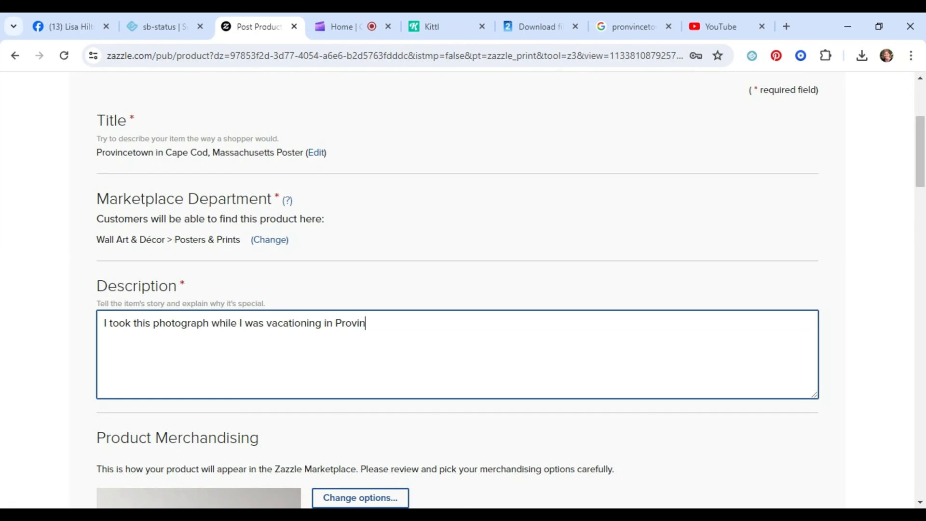
type(" in Provincetown, Ma. I hope you like it ")
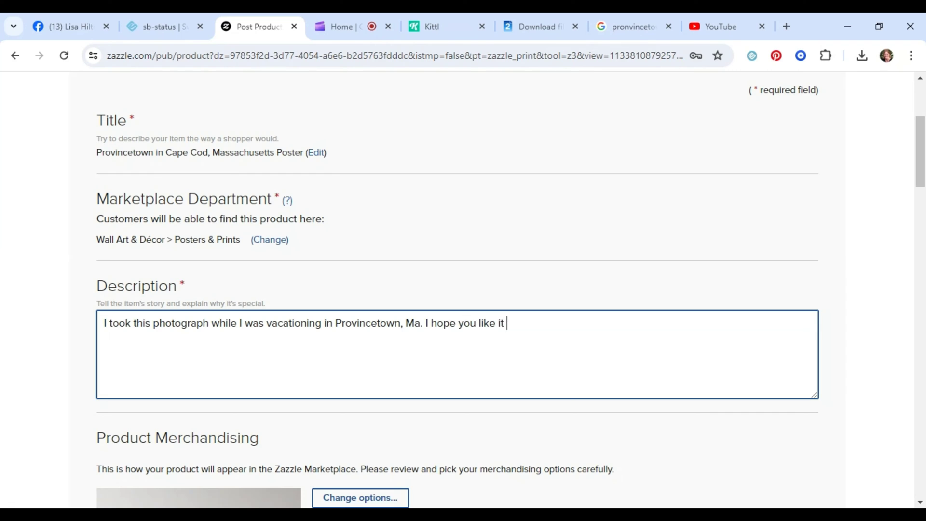
Finish the description with "too! Pretty beach front scene full of boats on the ocean.".
type("too! Pretty beach fron")
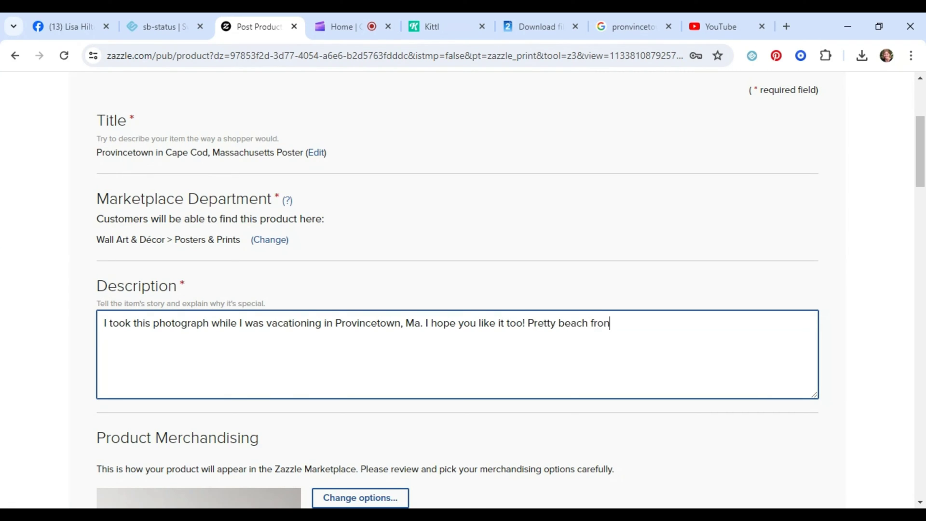
type("t scene full of boats ")
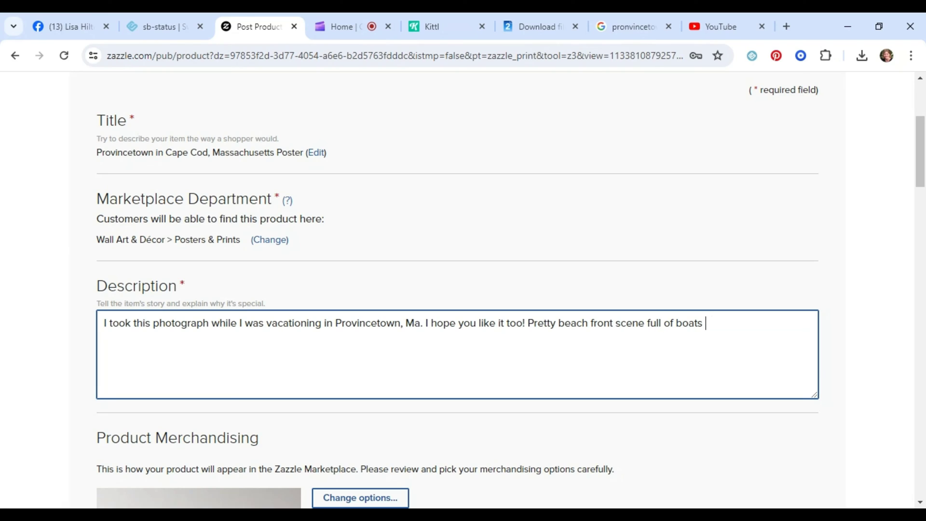
type("on the ocean.")
Set the store for the poster's store category to PhotographyAddiction.
scroll(482, 165, "down", 5)
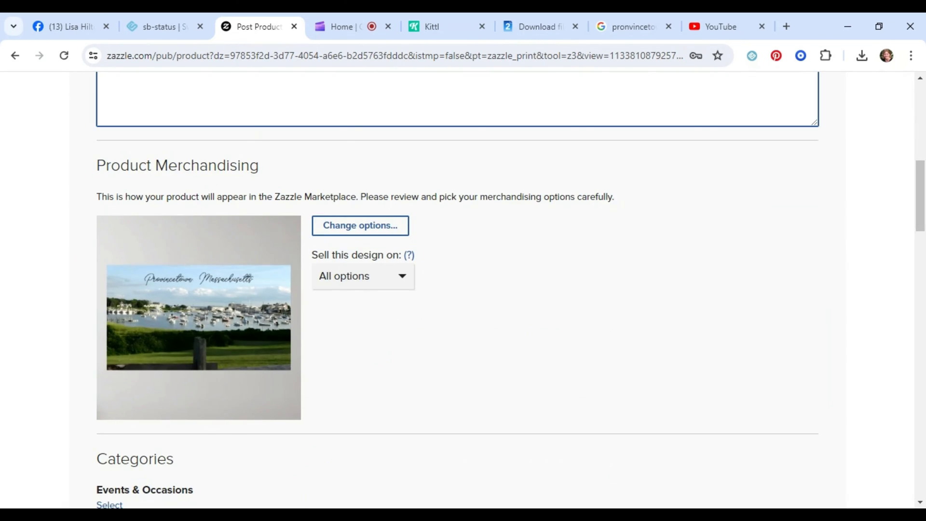
scroll(343, 143, "down", 1)
scroll(337, 161, "down", 1)
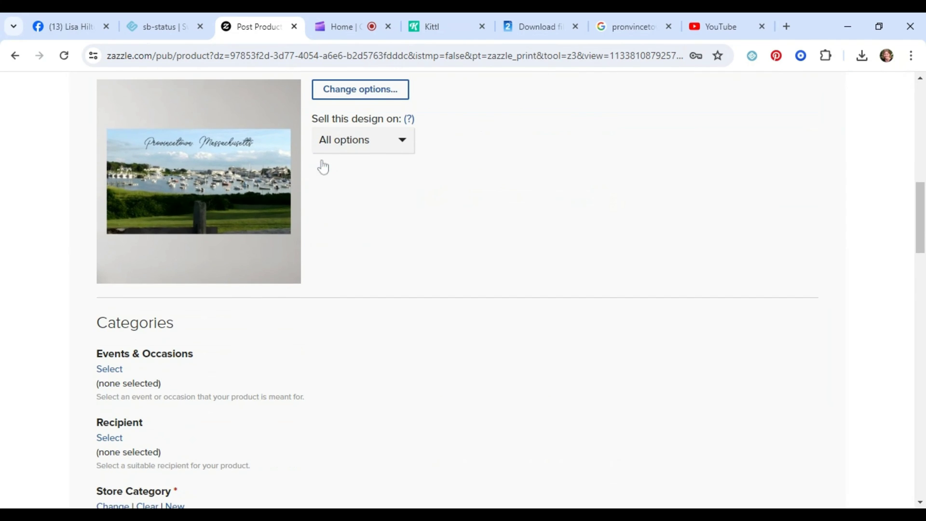
scroll(170, 300, "down", 1)
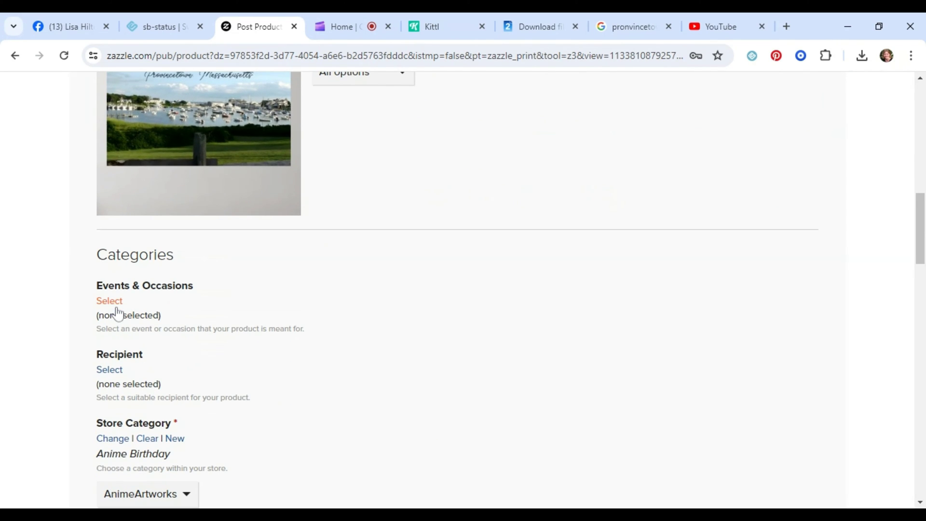
scroll(115, 311, "down", 1)
scroll(176, 320, "down", 1)
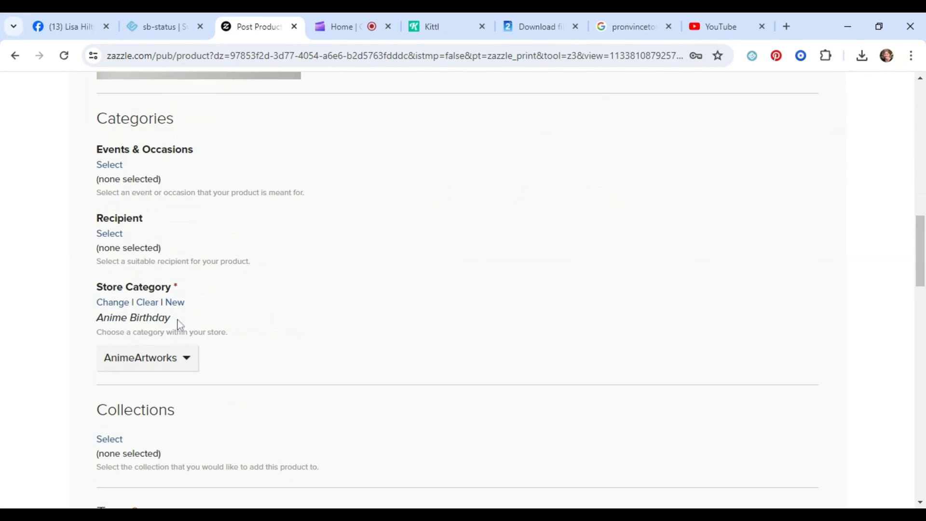
left_click(161, 362)
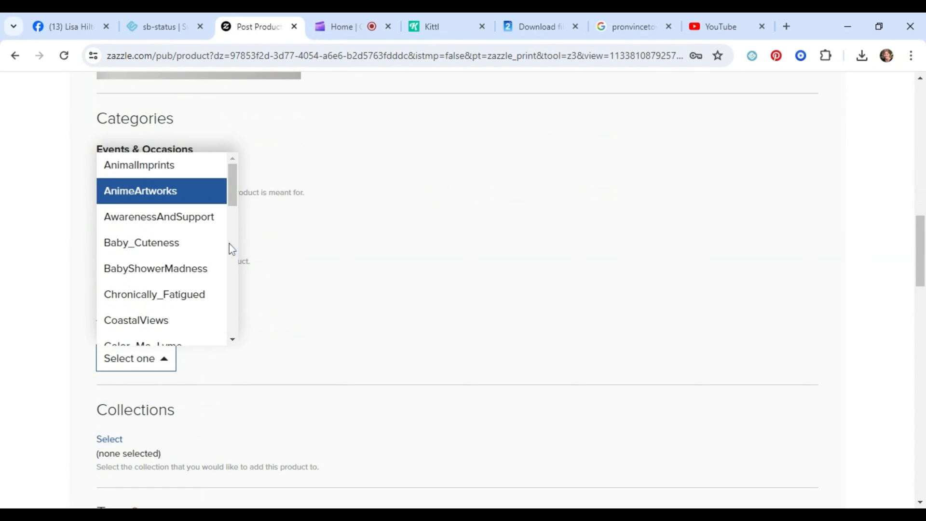
scroll(187, 259, "down", 2)
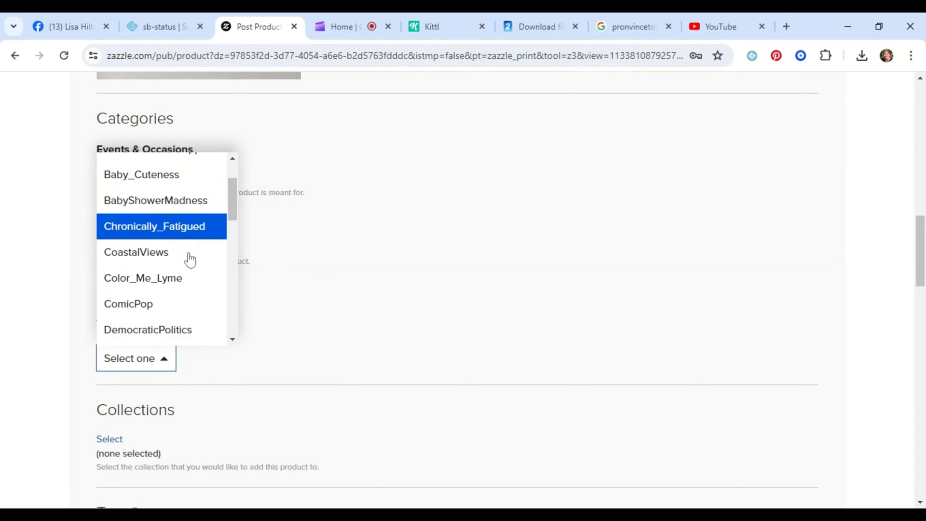
scroll(190, 259, "down", 2)
scroll(189, 260, "down", 6)
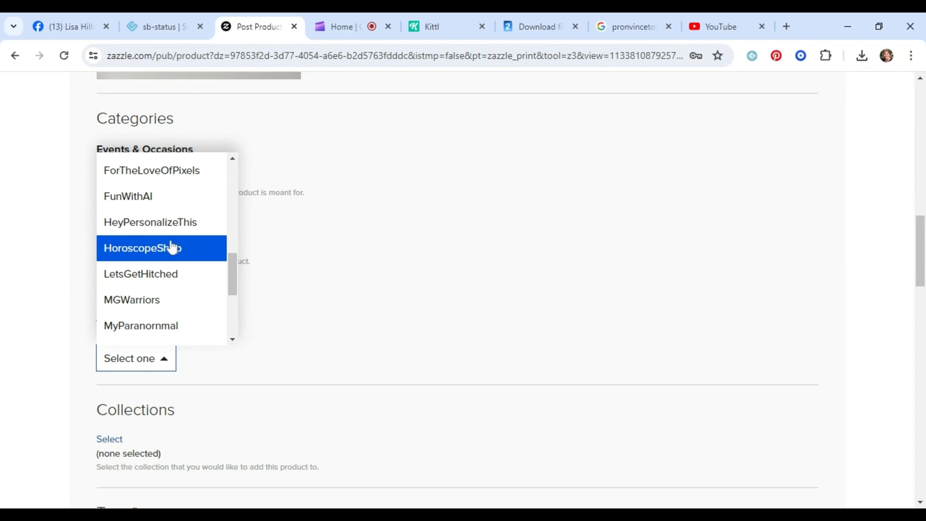
scroll(176, 233, "down", 3)
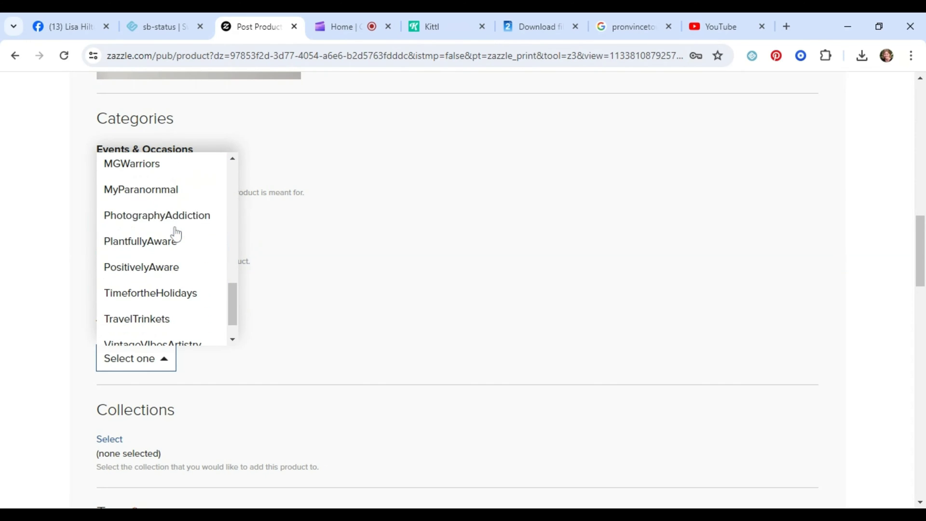
scroll(162, 289, "down", 1)
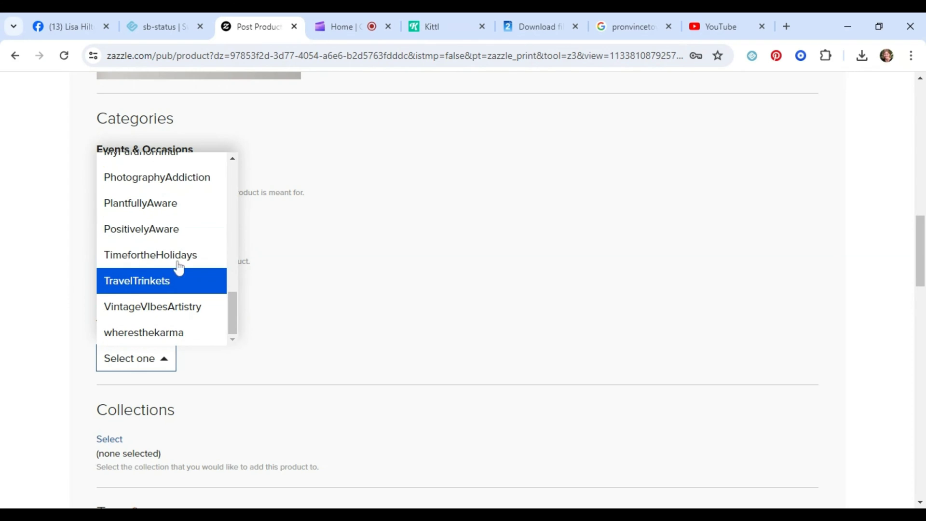
left_click(197, 179)
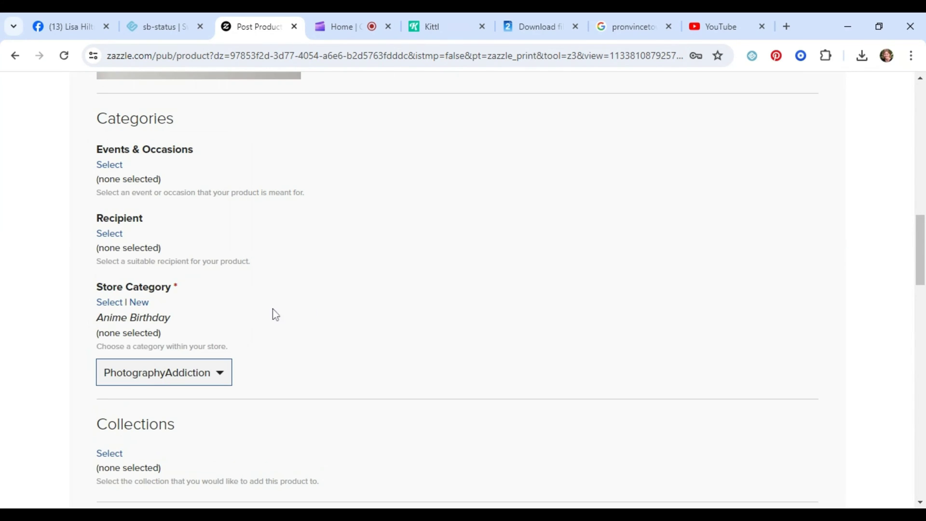
Choose Water as the poster's category within the PhotographyAddiction store.
scroll(154, 282, "down", 3)
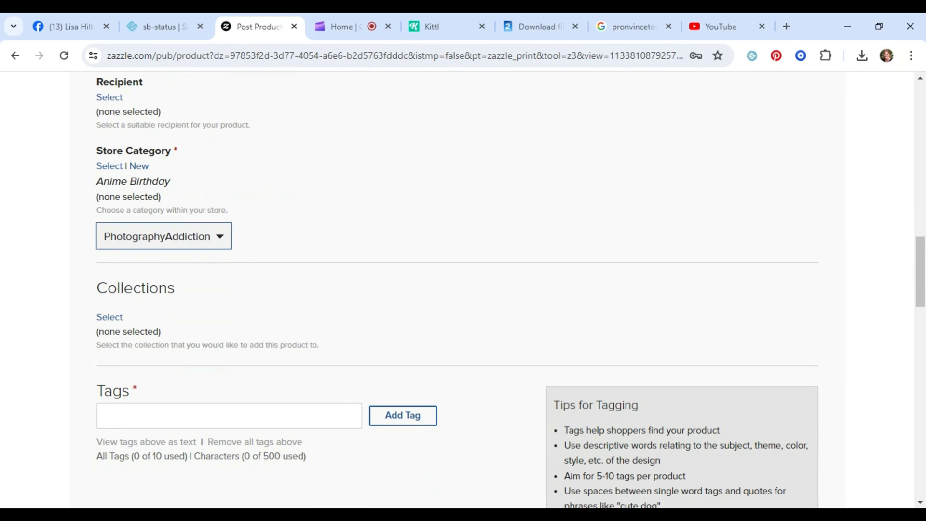
left_click(107, 170)
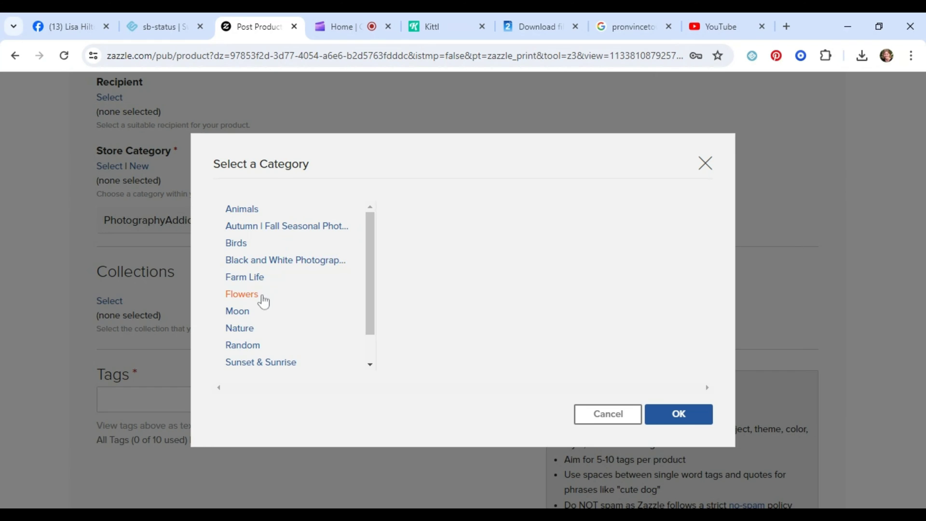
scroll(264, 301, "down", 1)
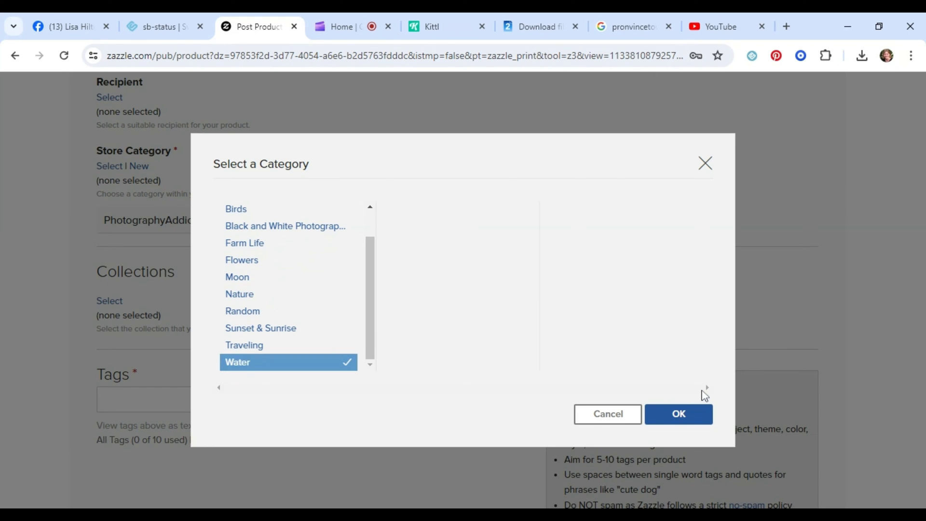
left_click(678, 414)
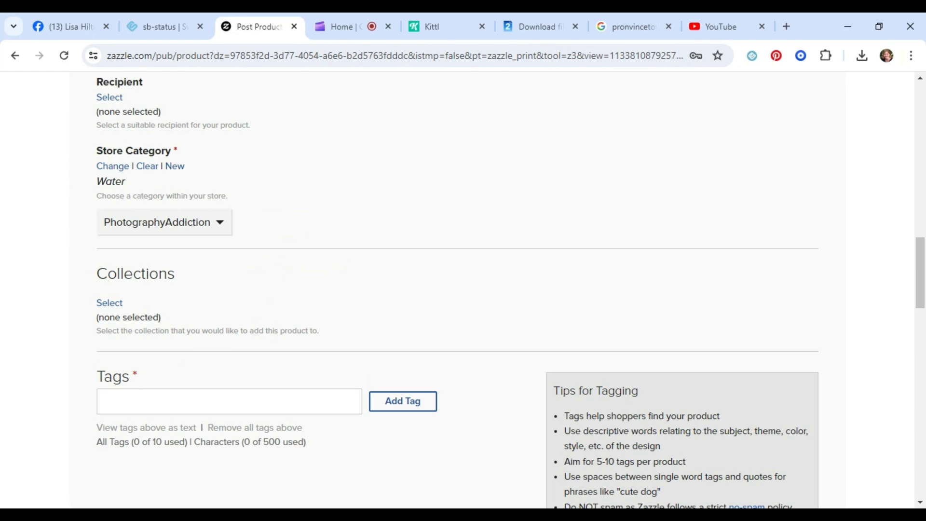
Add the tags ocean, cape cod, provincetown, massachusetts, beach, boats, docks, nature, water and photography to the poster.
left_click(229, 401)
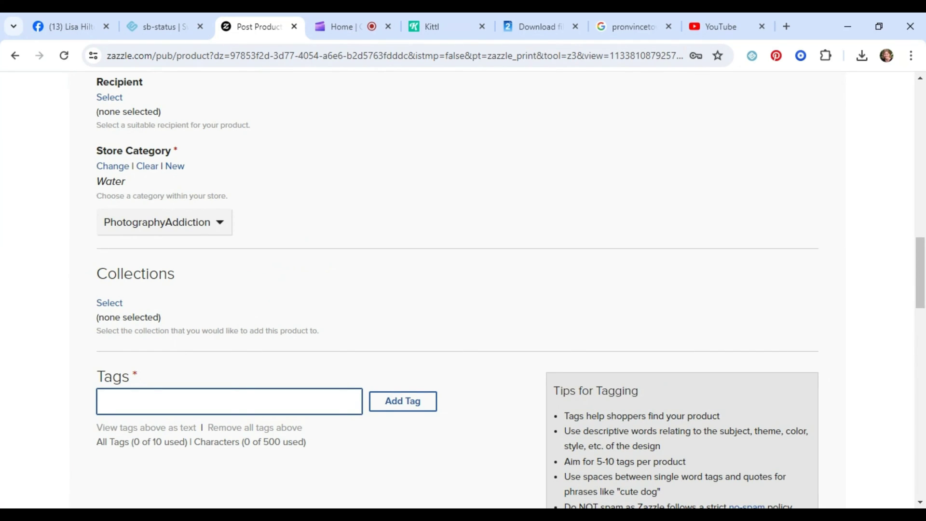
type("ocean, cape cod, pro")
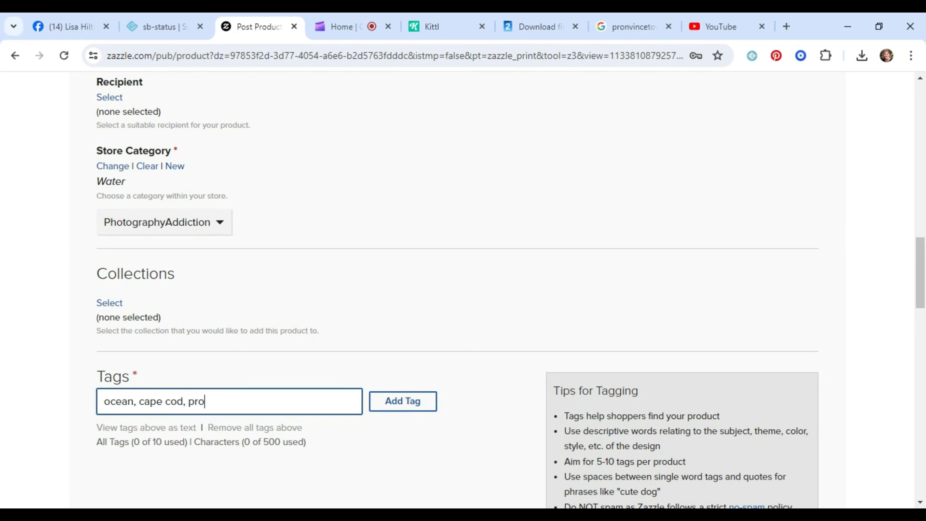
type("vincetown, mass")
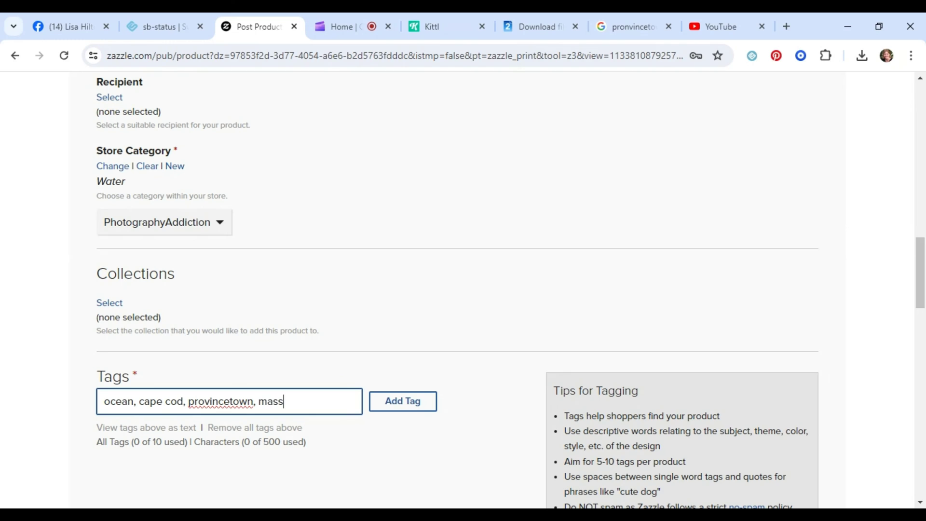
type("achusetts, ")
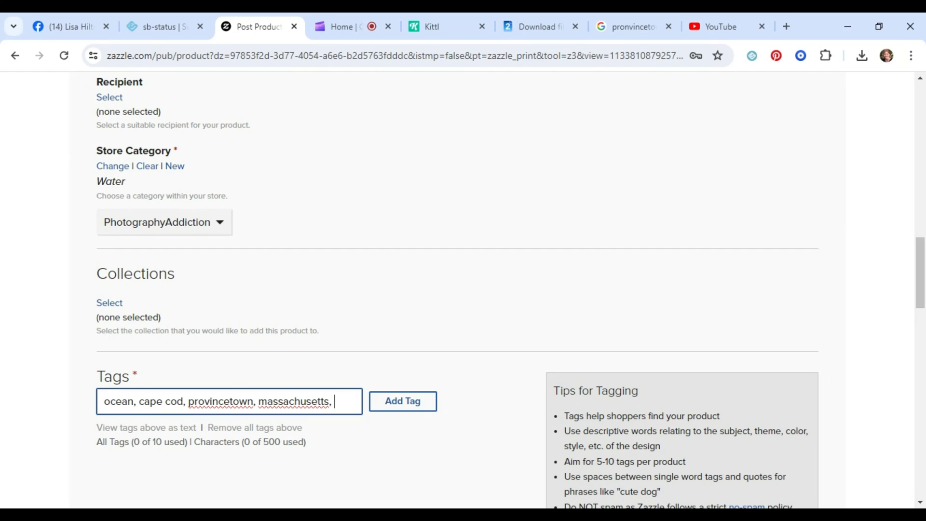
type("beach, boart")
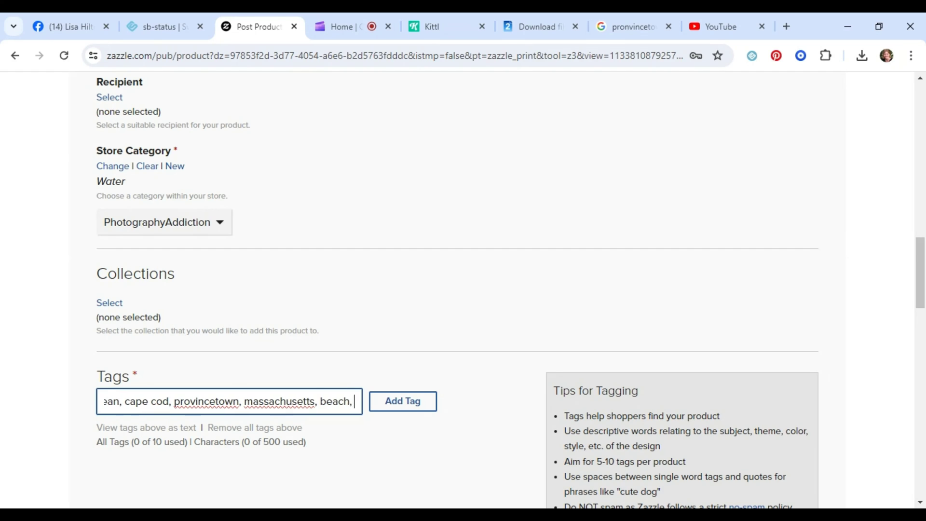
key("BackSpace")
key("BackSpace")
type("ts,")
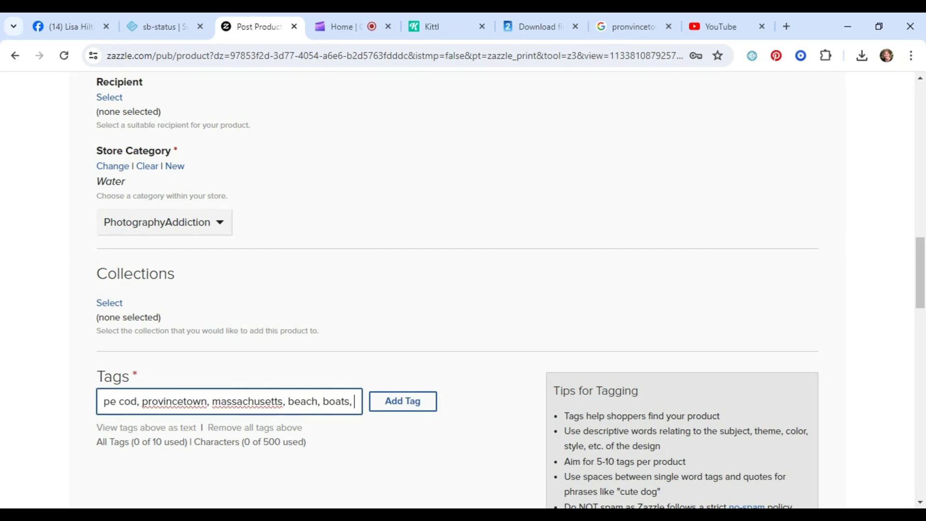
type(" docks,")
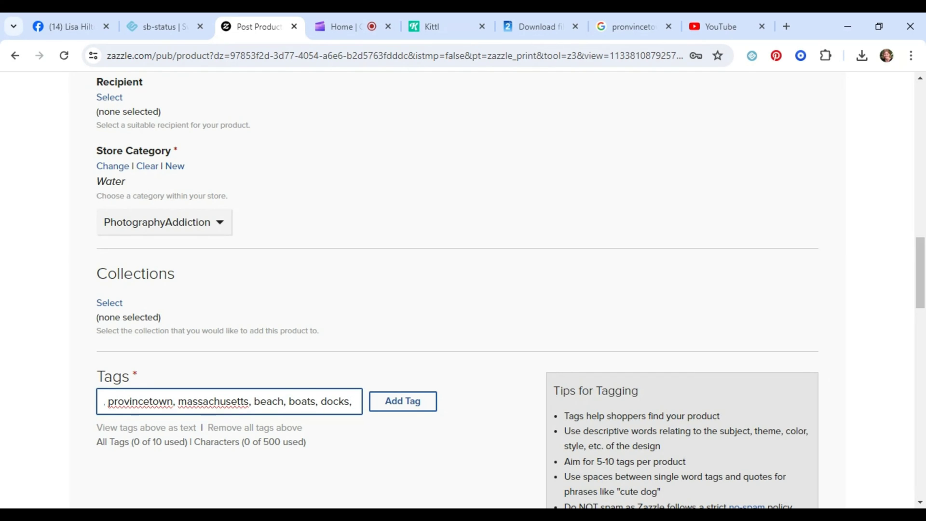
type(", natu")
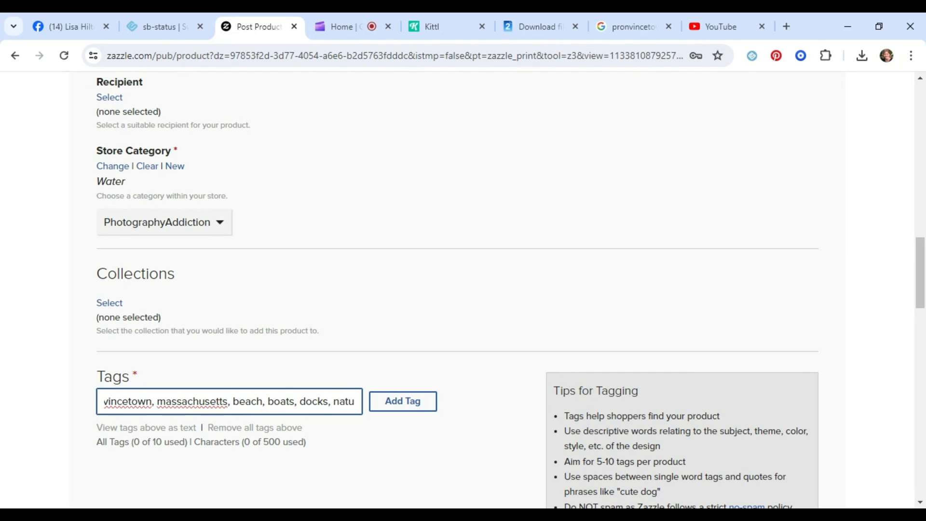
type("re, water,")
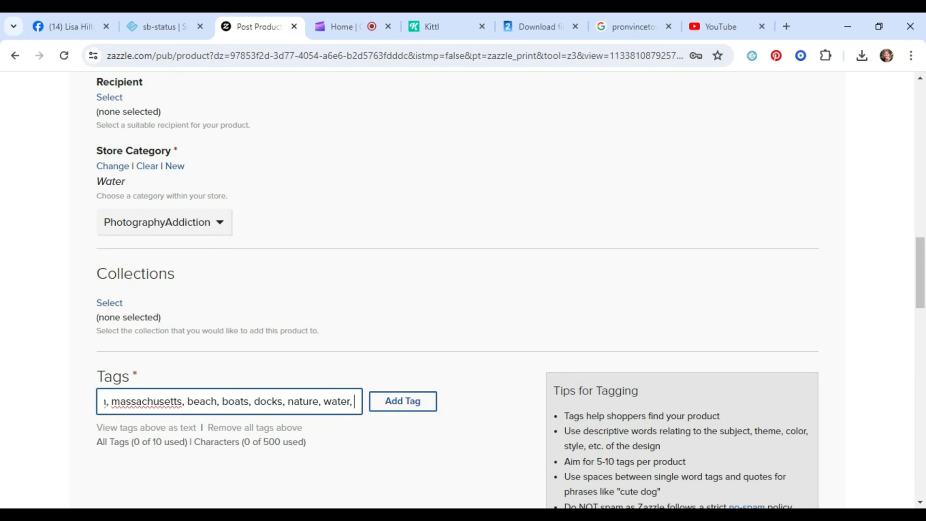
type(" photography")
key("Return")
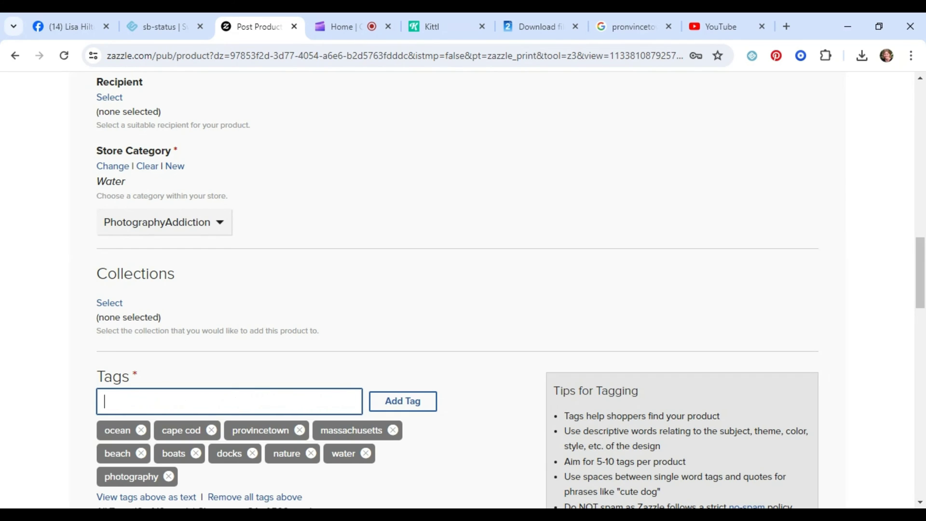
Set the poster's suitable audience rating to G.
scroll(587, 141, "down", 3)
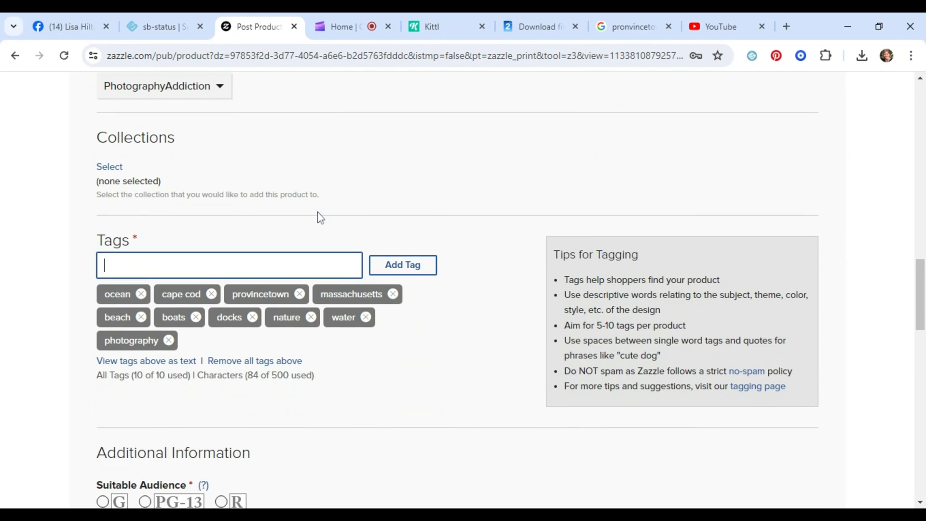
scroll(249, 265, "down", 4)
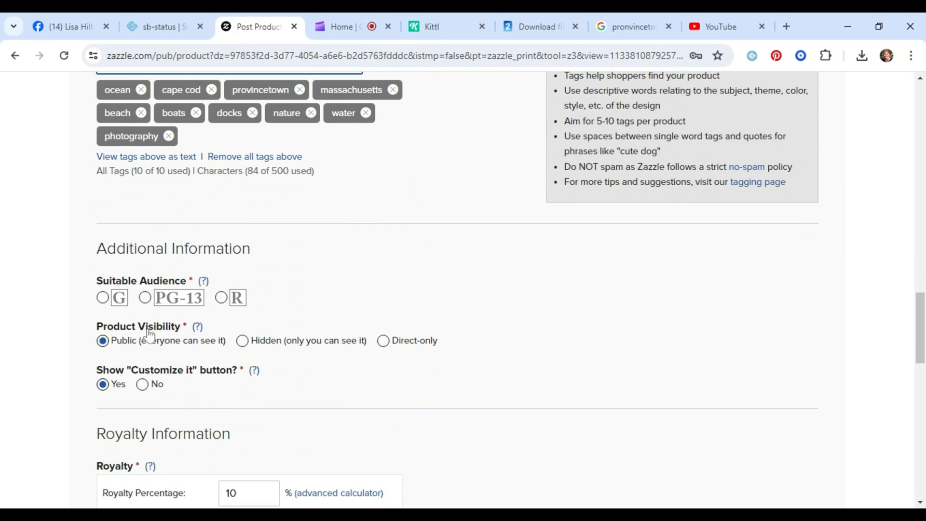
left_click(115, 302)
Enable the poster for Instant Download.
scroll(131, 319, "down", 1)
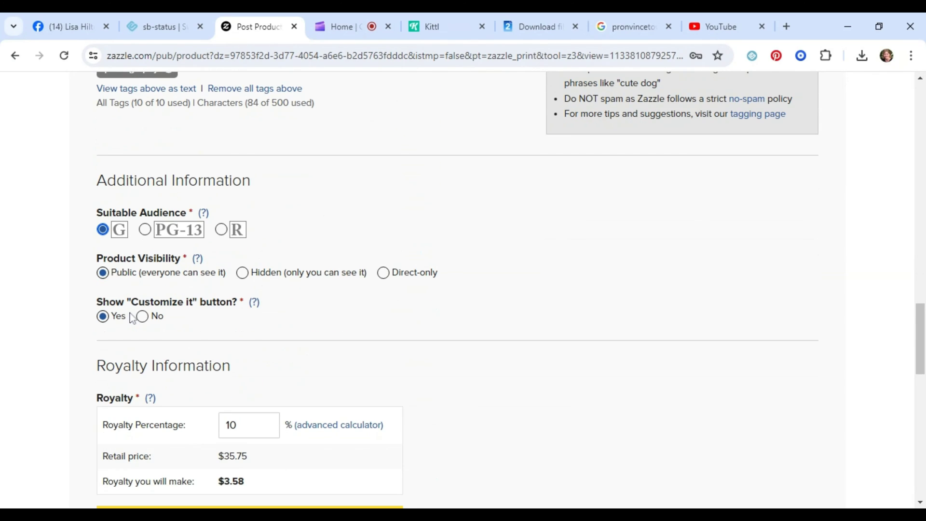
scroll(164, 357, "down", 3)
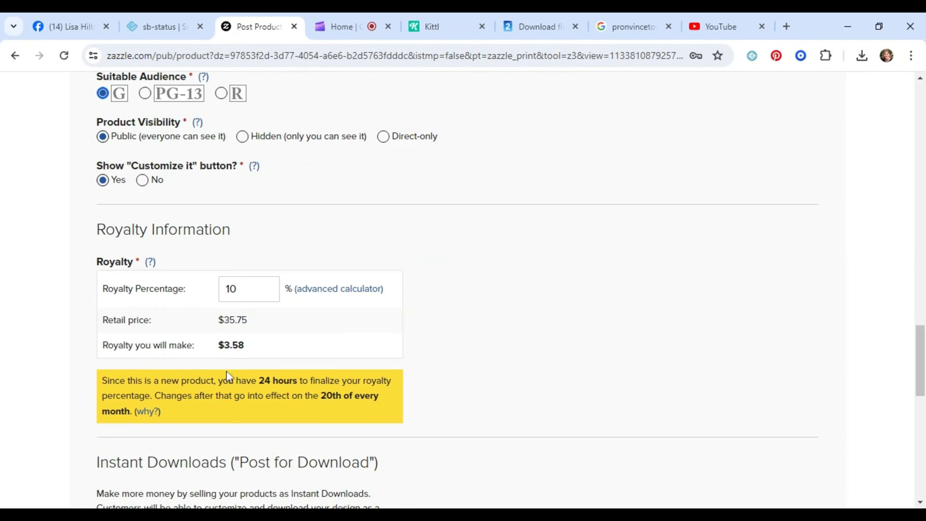
scroll(284, 343, "down", 4)
left_click(275, 342)
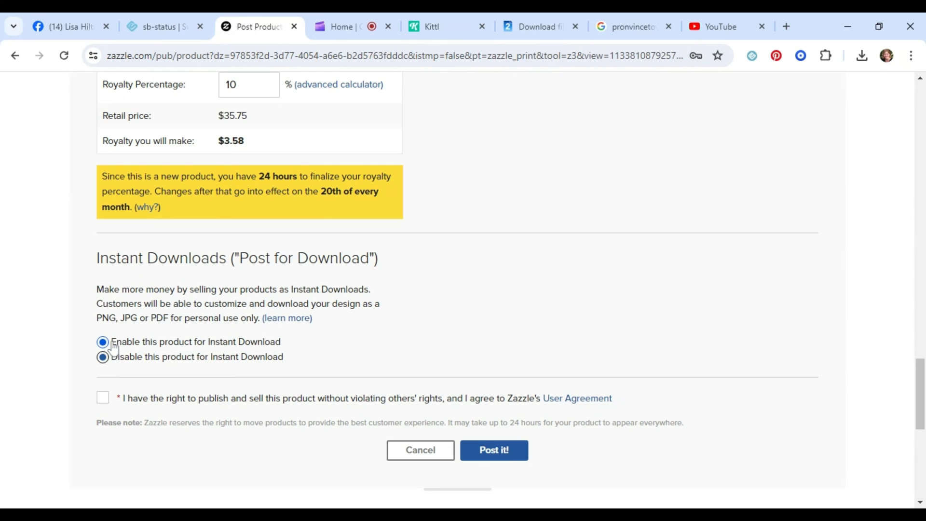
left_click(186, 343)
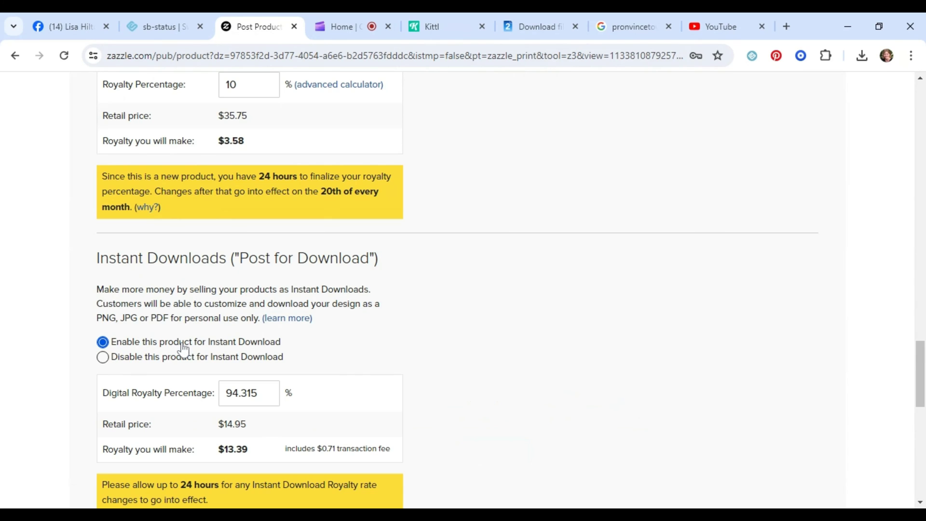
Set the digital royalty percentage for the Instant Download to 80%.
scroll(224, 357, "down", 1)
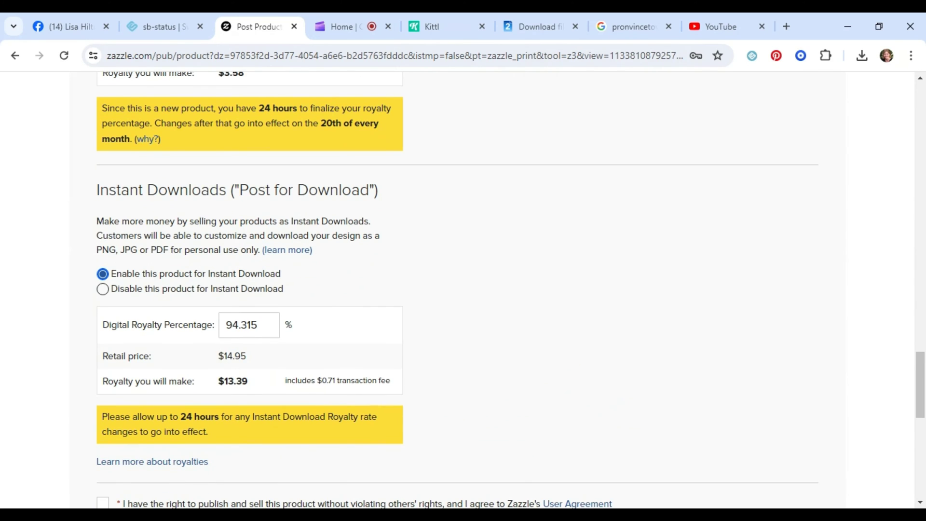
key("Tab")
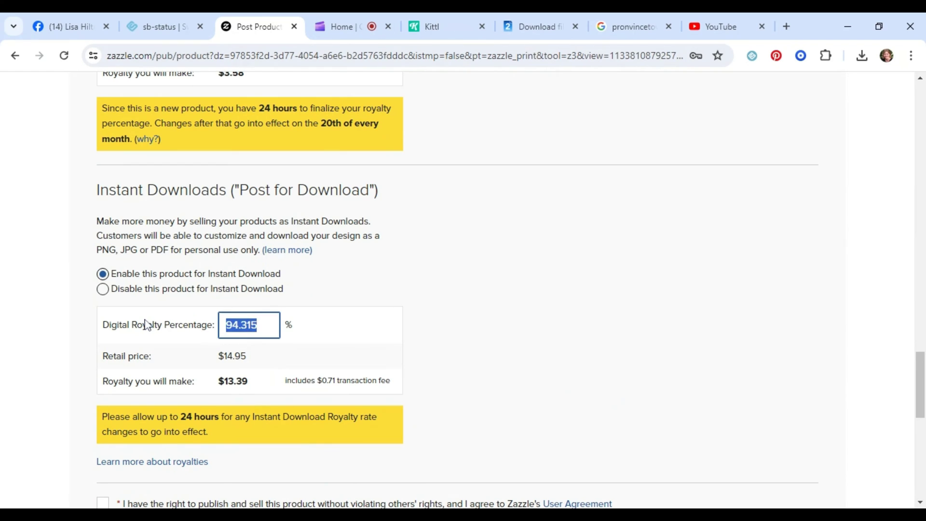
type("80")
left_click(466, 289)
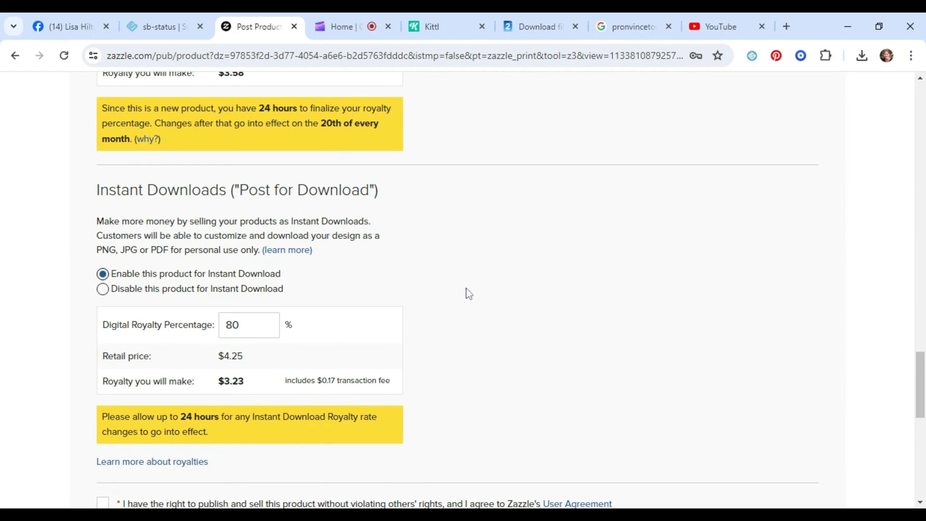
Accept the publishing rights statement and User Agreement, and post the poster for sale.
scroll(159, 456, "down", 3)
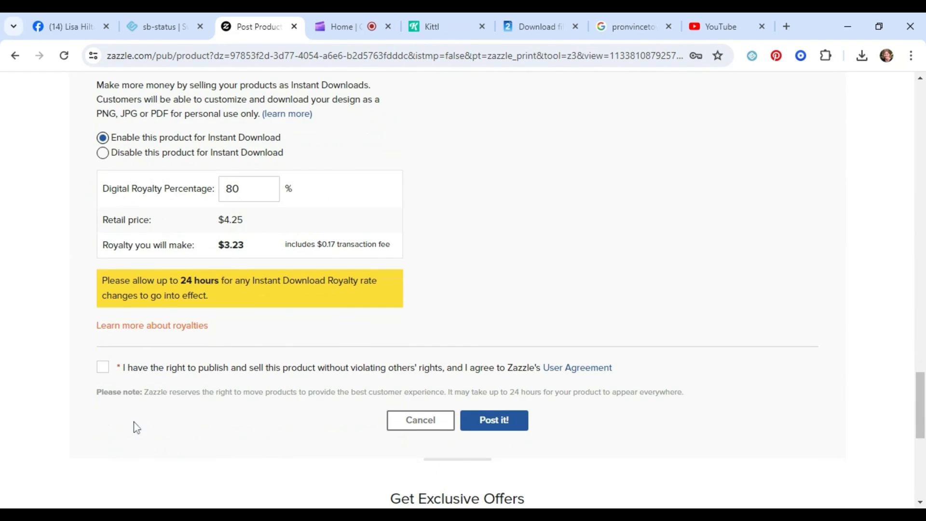
left_click(102, 368)
left_click(499, 424)
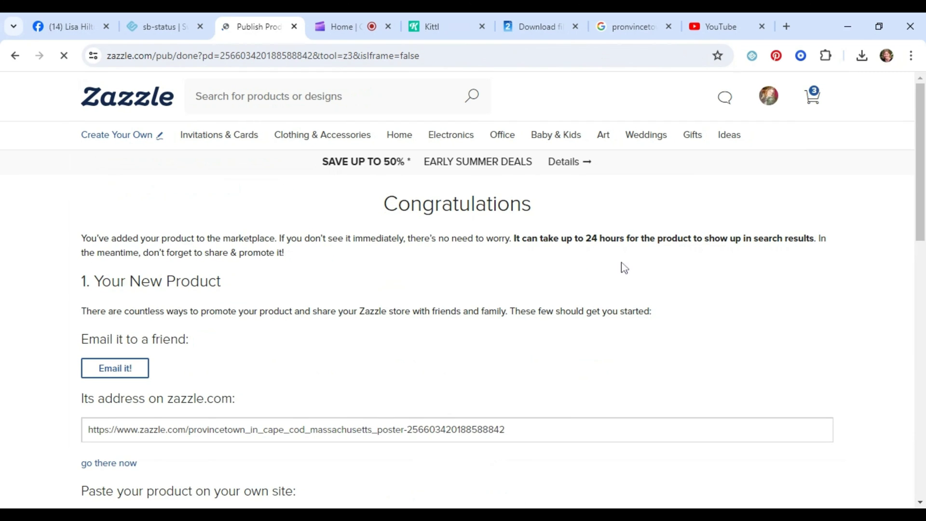
Open the newly posted poster's product page and view its preview image.
scroll(242, 339, "down", 3)
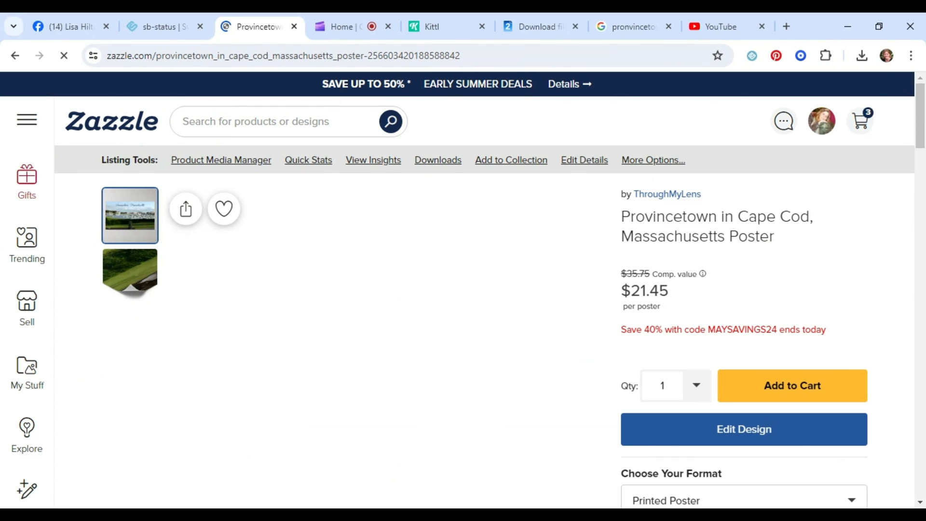
scroll(487, 225, "down", 2)
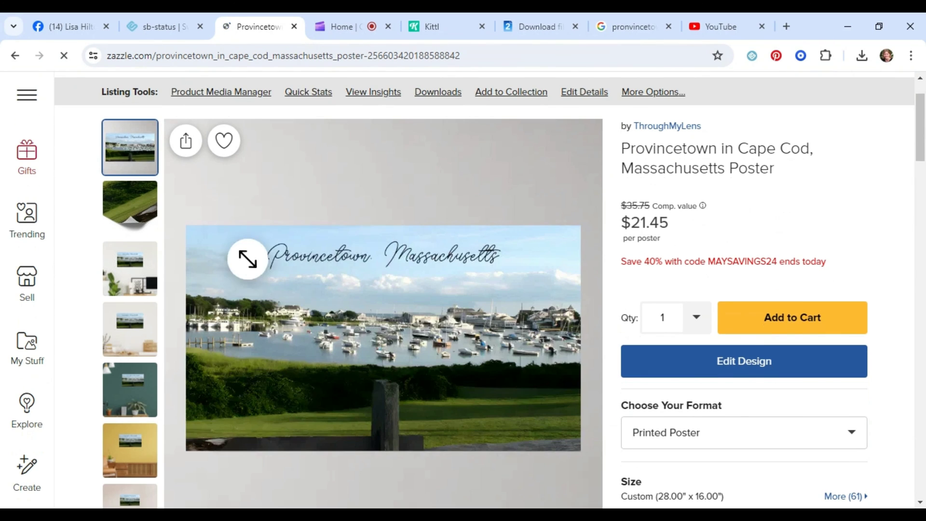